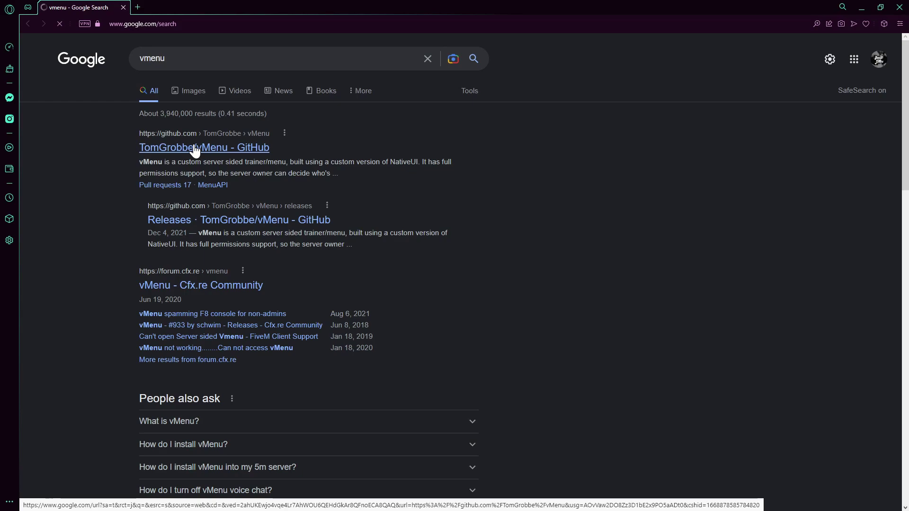
Download vMenu-v3.5.0.zip from the latest release of the vMenu GitHub repository
click(194, 148)
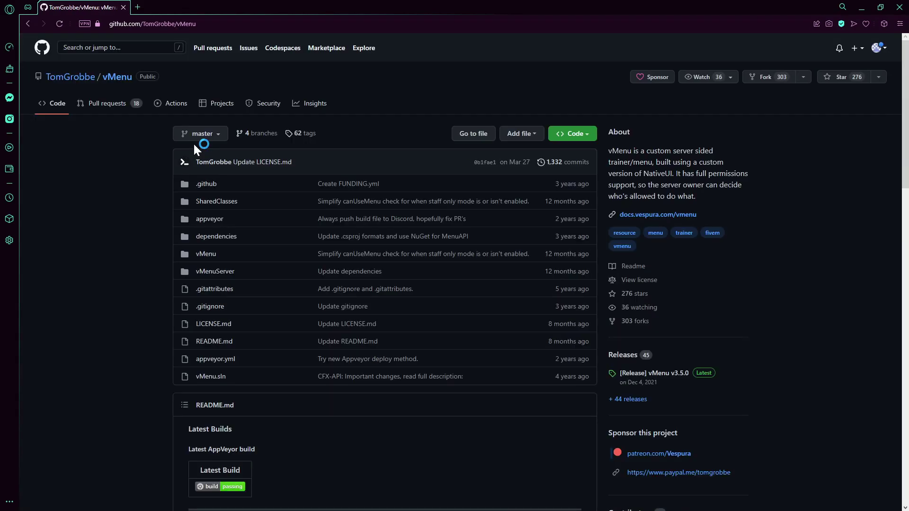
click(665, 373)
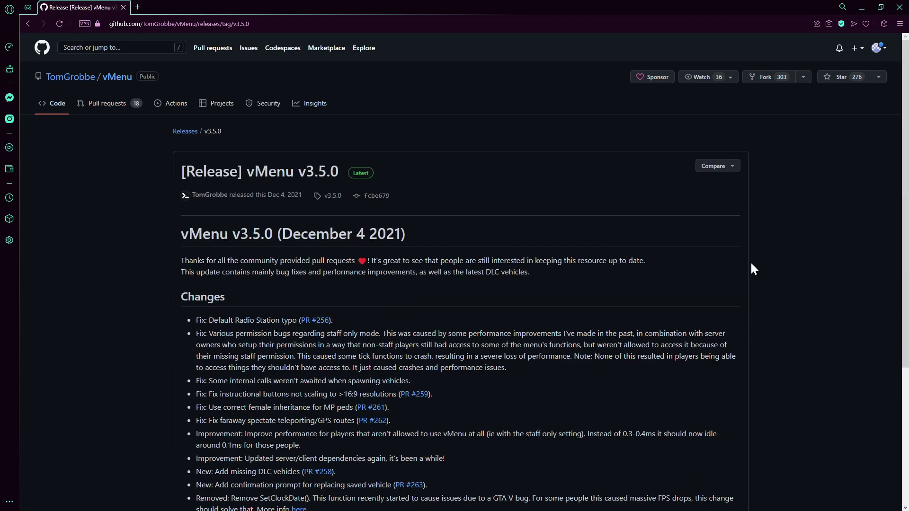
scroll(205, 380, down, 5)
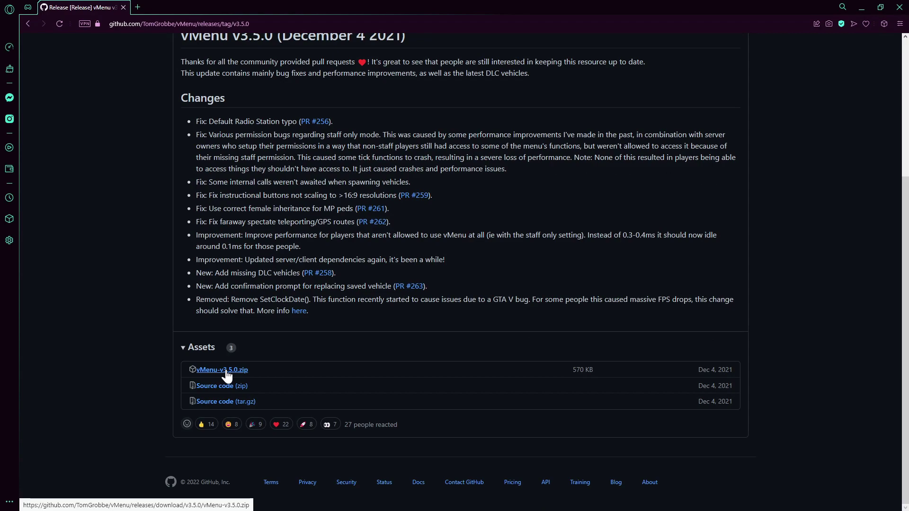
mouse_move(904, 279)
mouse_down()
mouse_move(905, 137)
mouse_move(906, 280)
mouse_up()
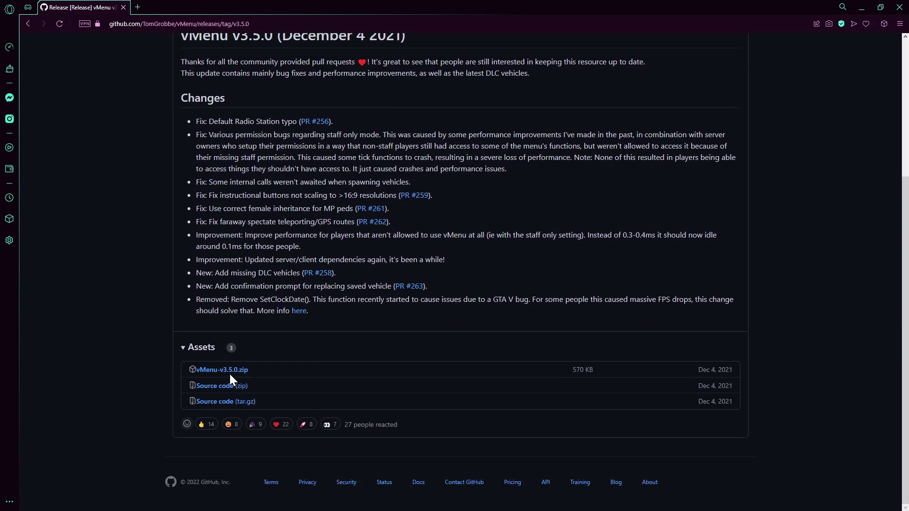
click(227, 370)
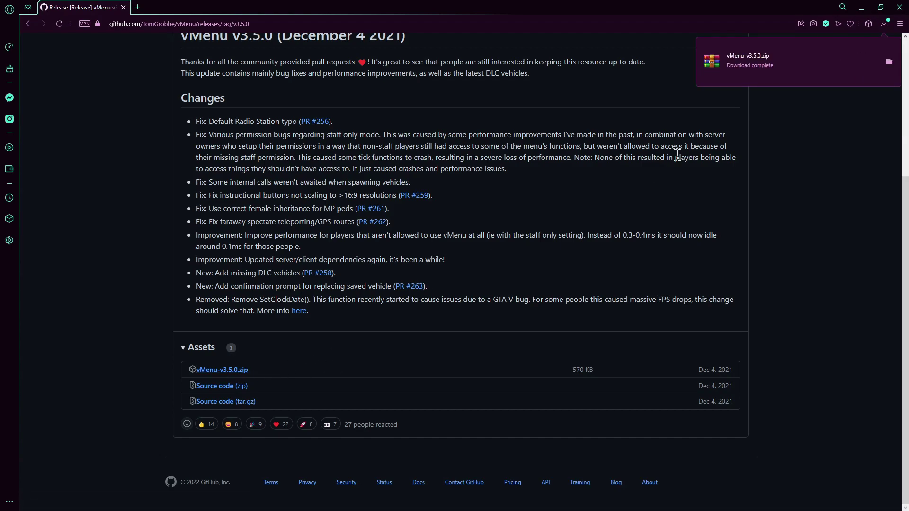
Open the downloaded vMenu-v3.5.0.zip archive over the desktop and copy all of its files
click(884, 25)
click(823, 96)
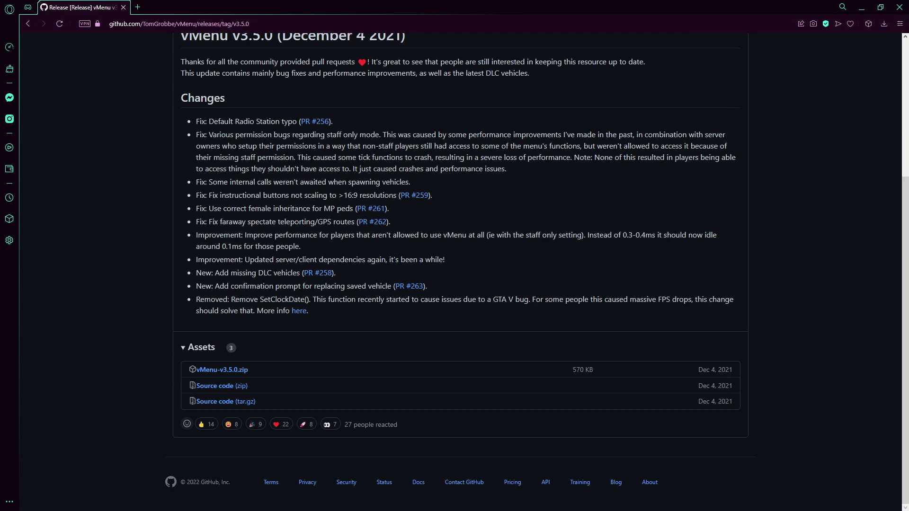
click(867, 4)
drag(263, 117, 731, 96)
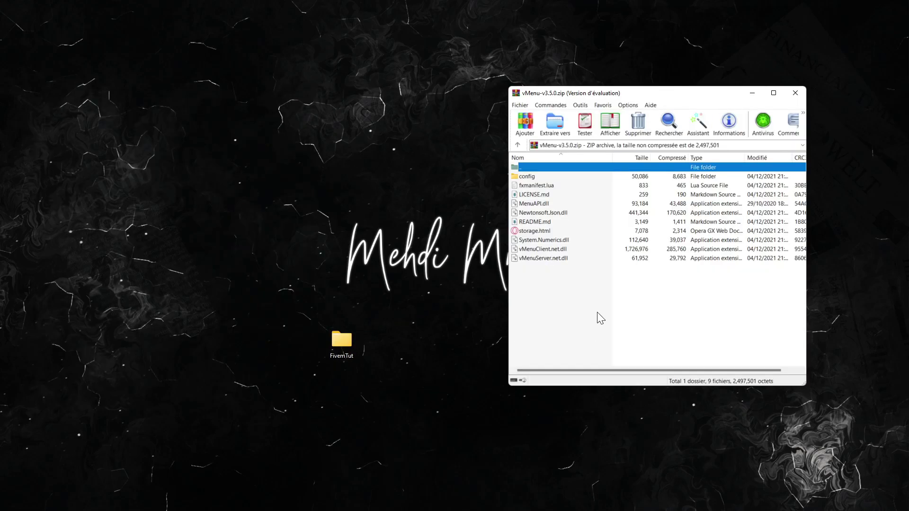
drag(597, 310, 495, 234)
drag(340, 345, 340, 345)
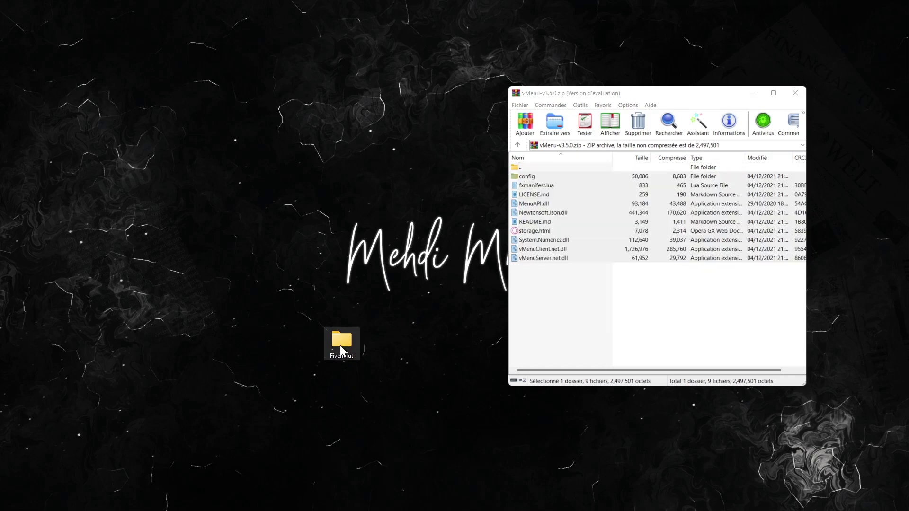
Create a folder named vMenu inside the [Admin] folder of FivemTut's the_files/resources directory
double_click(340, 345)
double_click(275, 164)
double_click(273, 166)
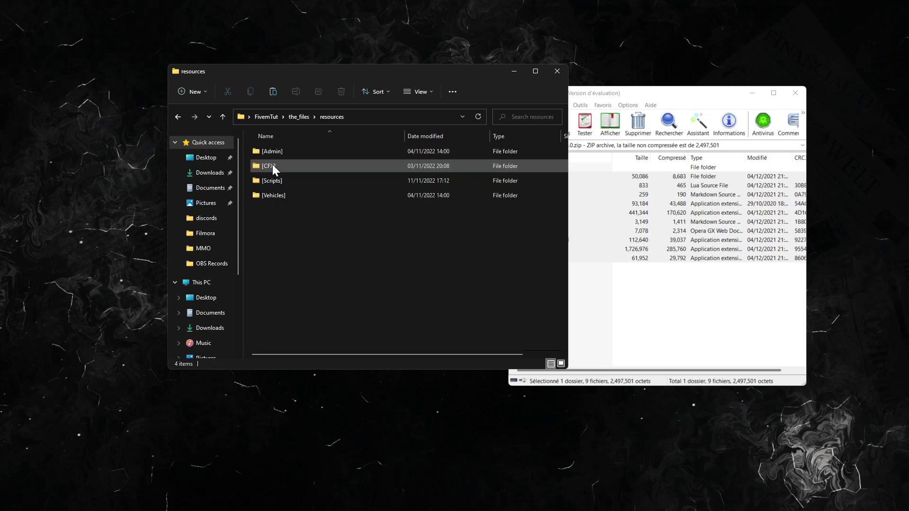
double_click(282, 149)
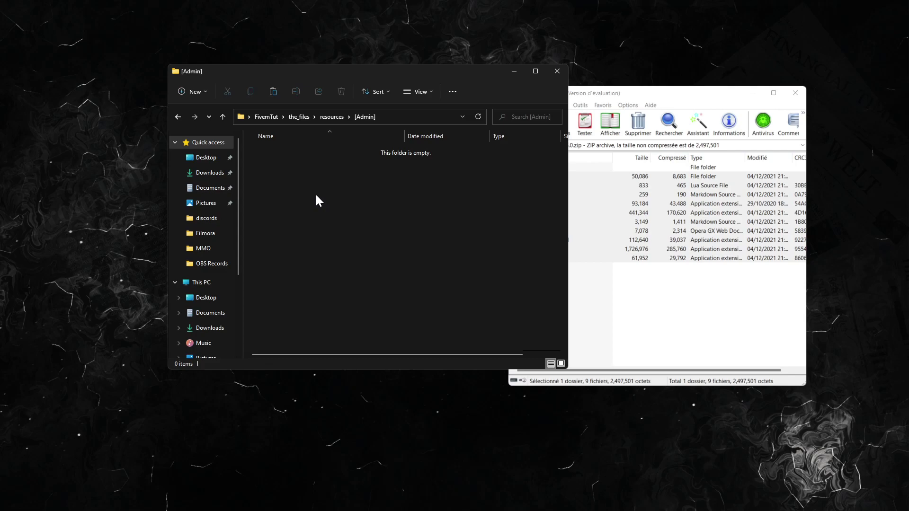
key(ctrl+shift+n)
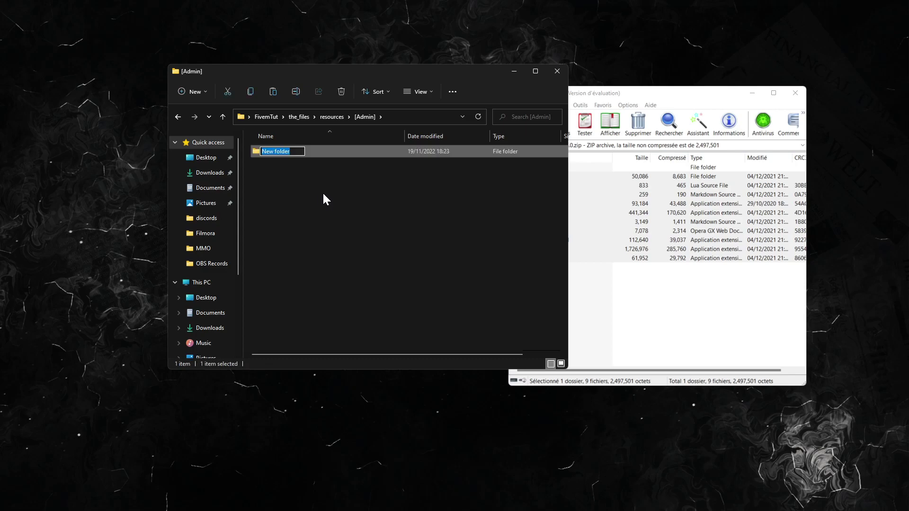
text(vMenu)
key(Return)
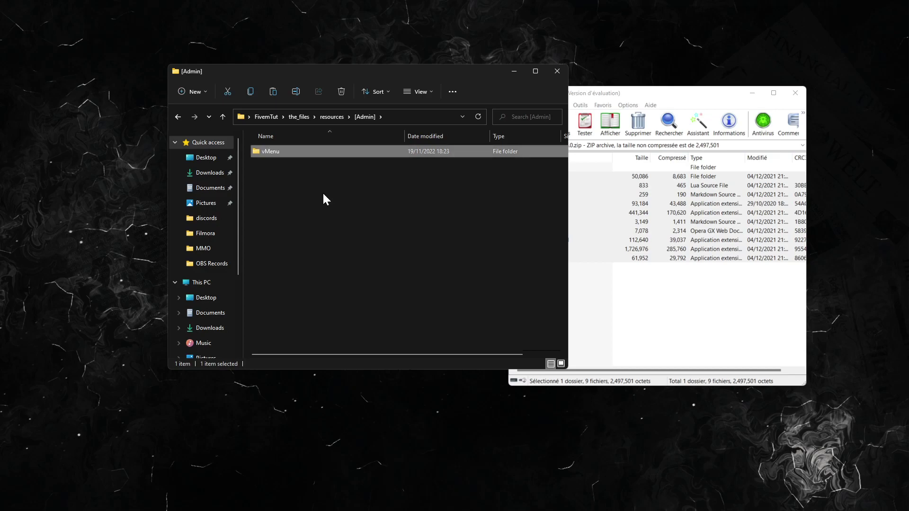
Paste the copied archive files into the new vMenu folder and close the archive
key(Return)
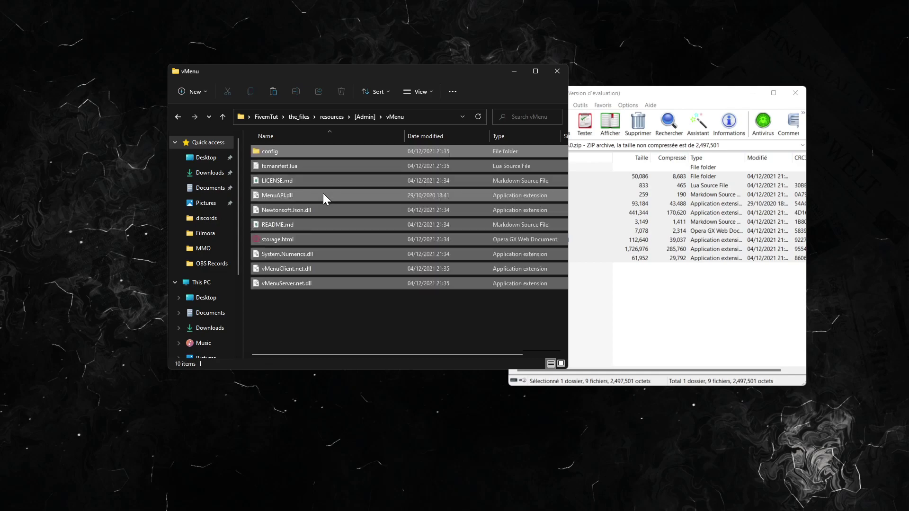
click(333, 324)
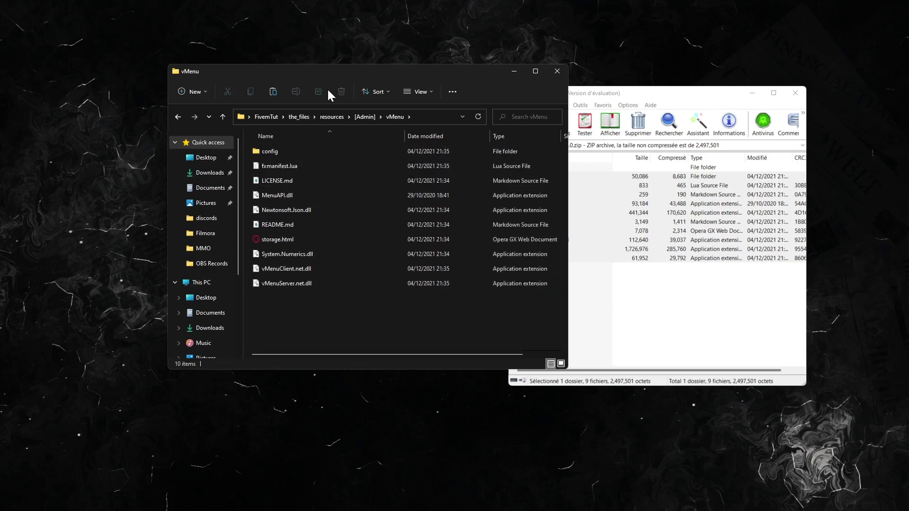
drag(326, 71, 241, 64)
click(589, 93)
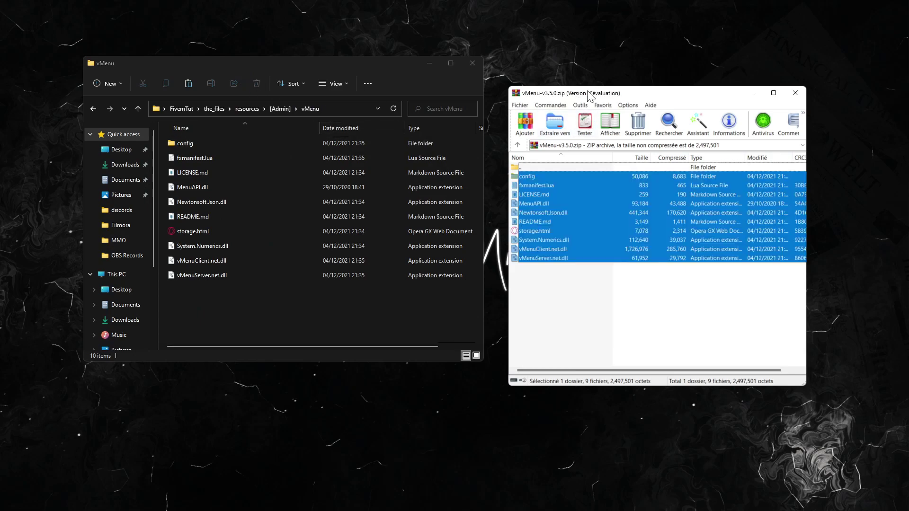
click(795, 93)
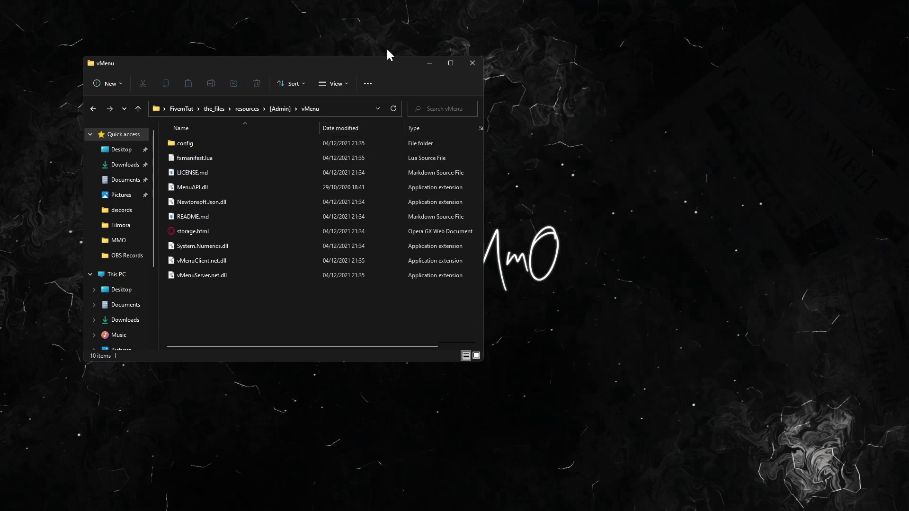
Move permissions.cfg from vMenu's config folder to the the_files folder next to server.cfg
double_click(188, 139)
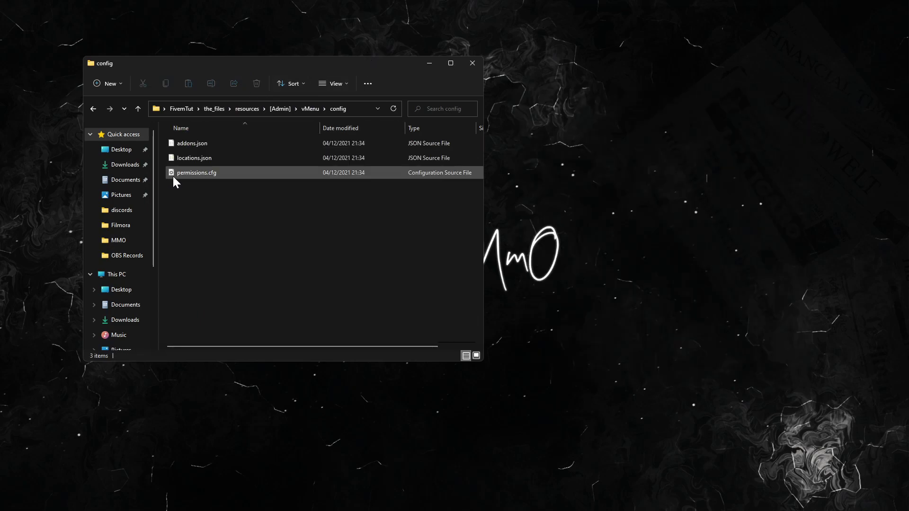
click(173, 176)
drag(312, 59, 385, 49)
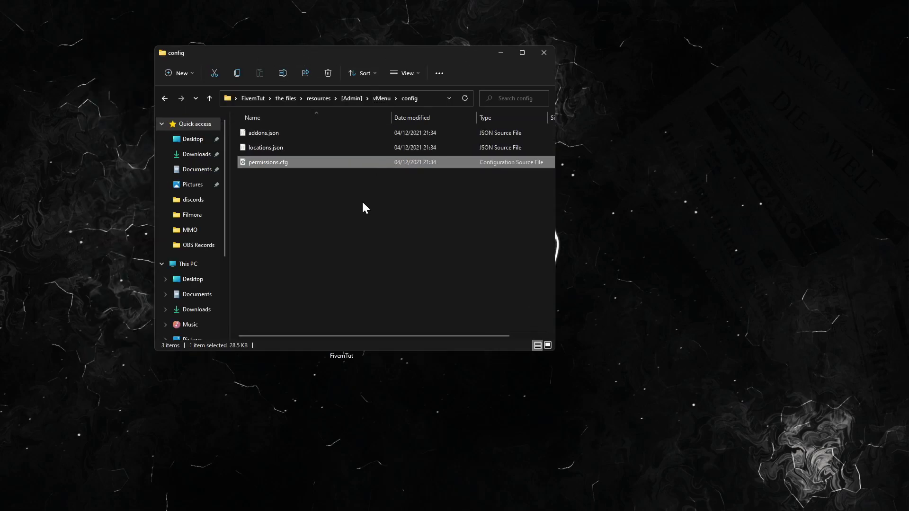
key(ctrl+x)
right_click(345, 166)
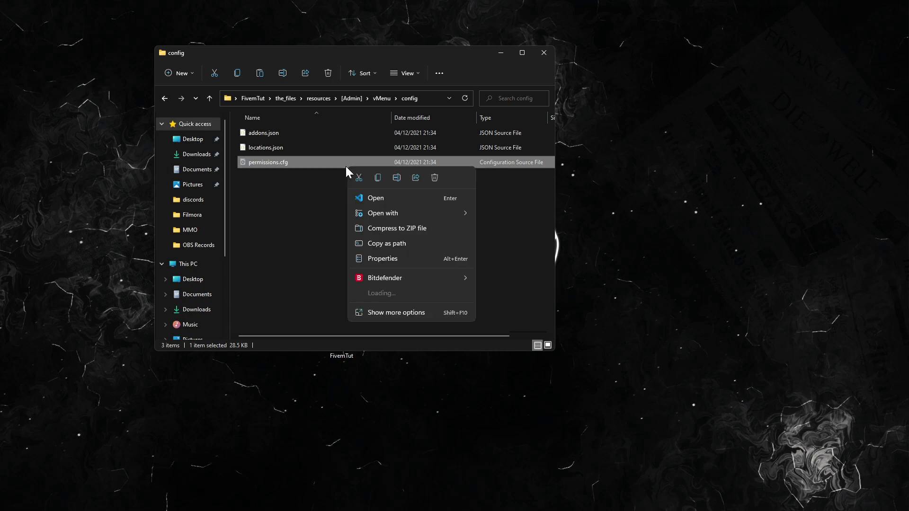
click(410, 310)
click(388, 296)
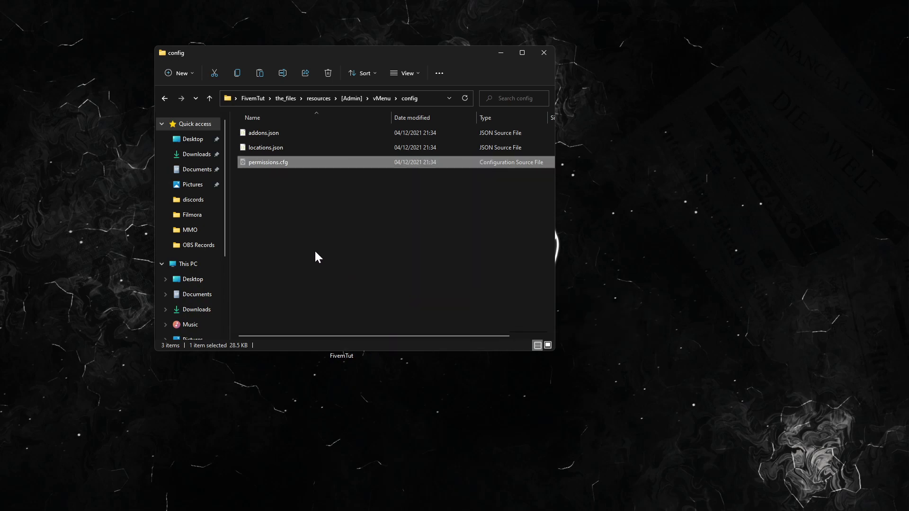
key(alt+Up)
key(alt+Up)
key(alt+Up)
key(alt+Up)
click(299, 239)
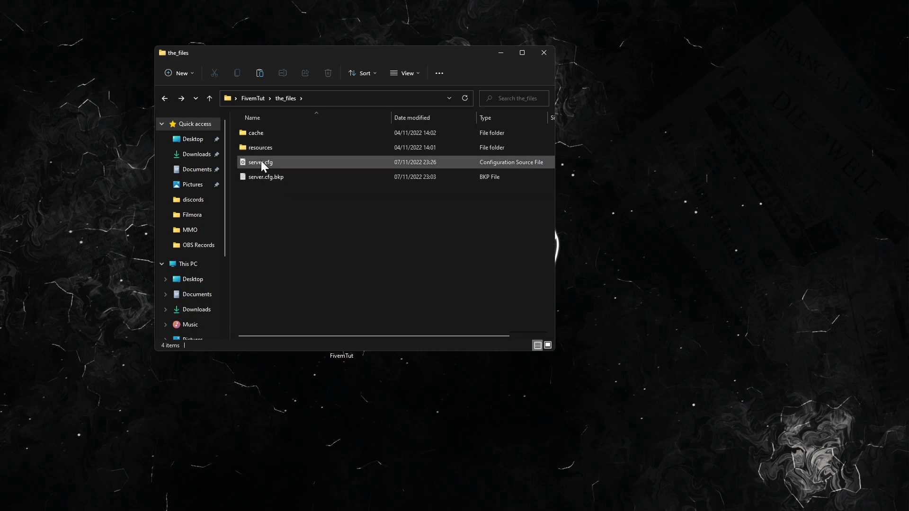
key(ctrl+v)
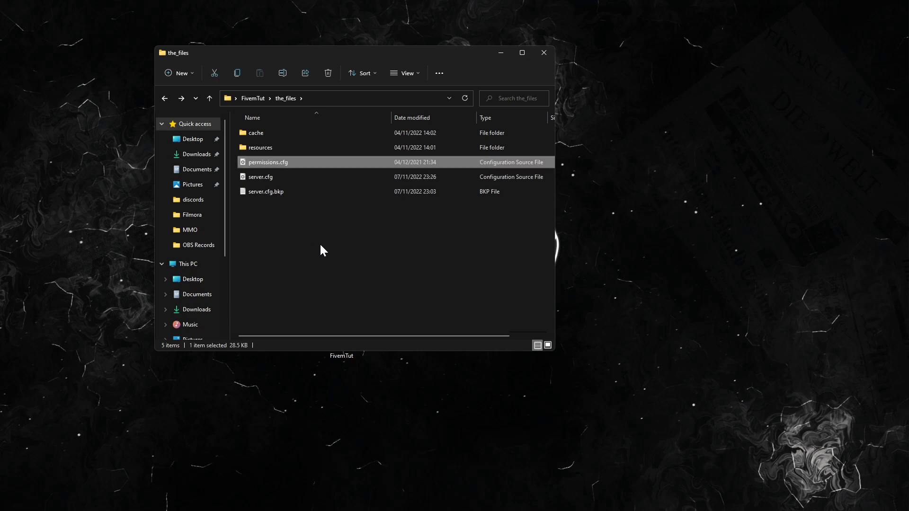
click(320, 246)
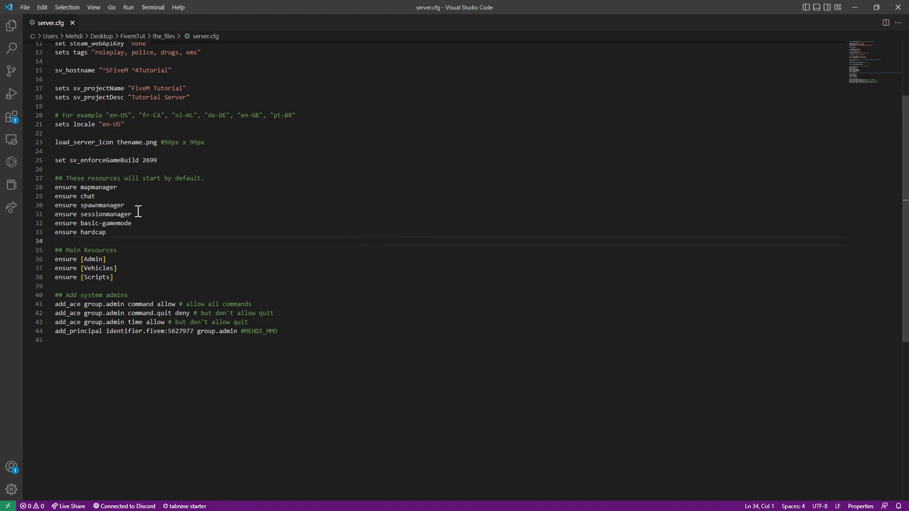
Add an exec line to server.cfg between the sv_enforceGameBuild setting and the default resources section
click(138, 211)
click(255, 253)
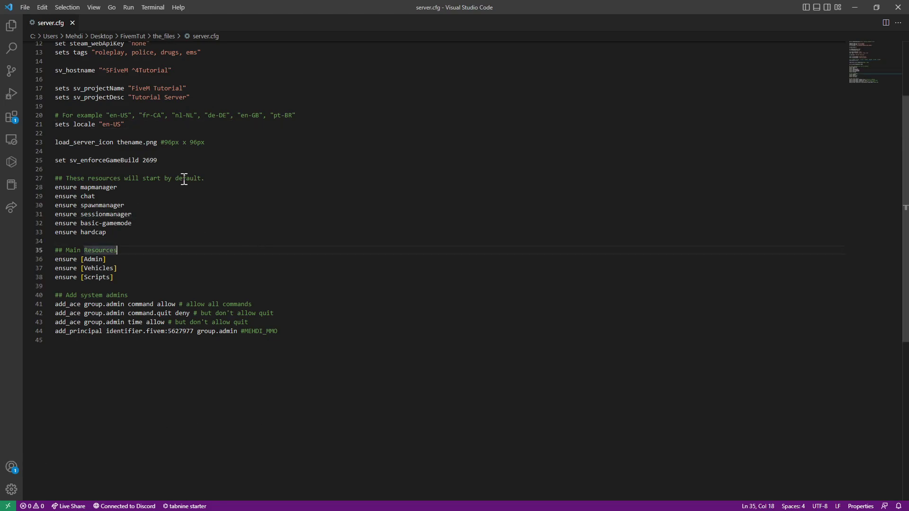
click(207, 166)
click(199, 161)
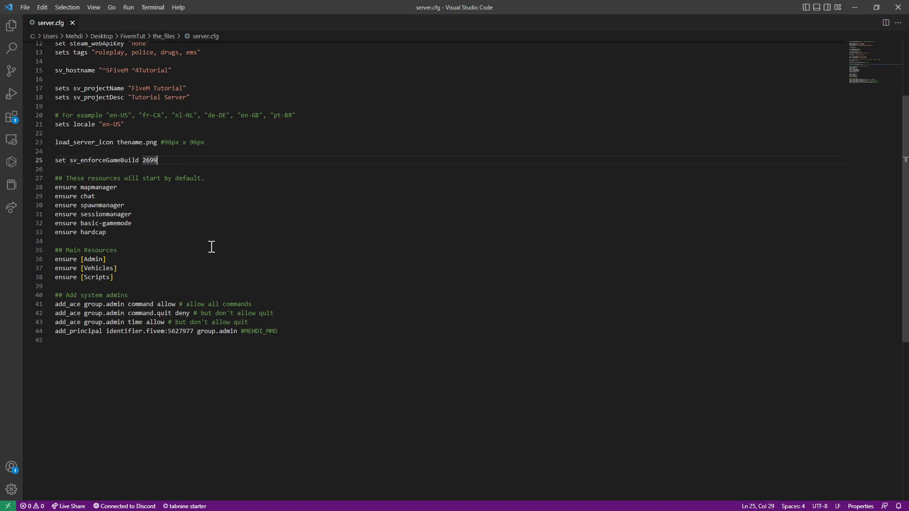
drag(203, 245, 52, 189)
click(180, 166)
key(Return)
text(esx)
key(BackSpace)
text(xec)
key(Return)
key(Up)
key(End)
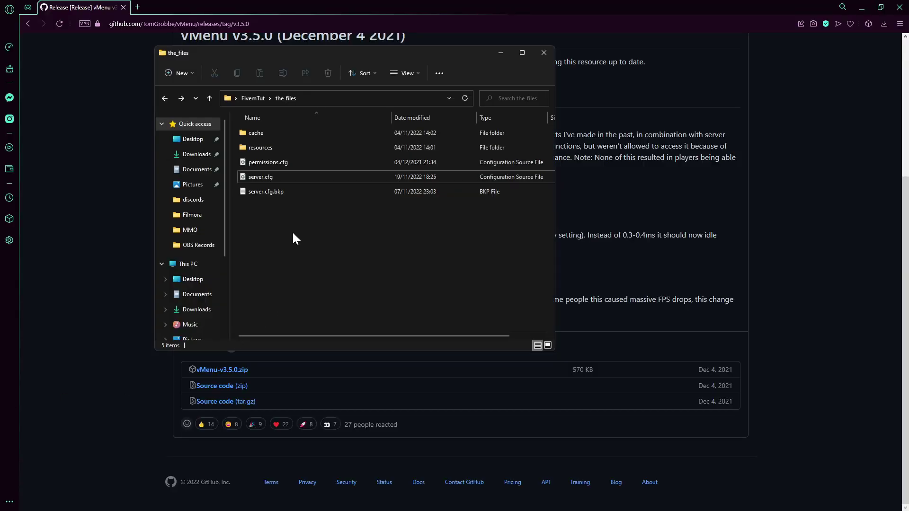
Copy the file name permissions.cfg from the the_files folder and paste it after exec in server.cfg
right_click(274, 167)
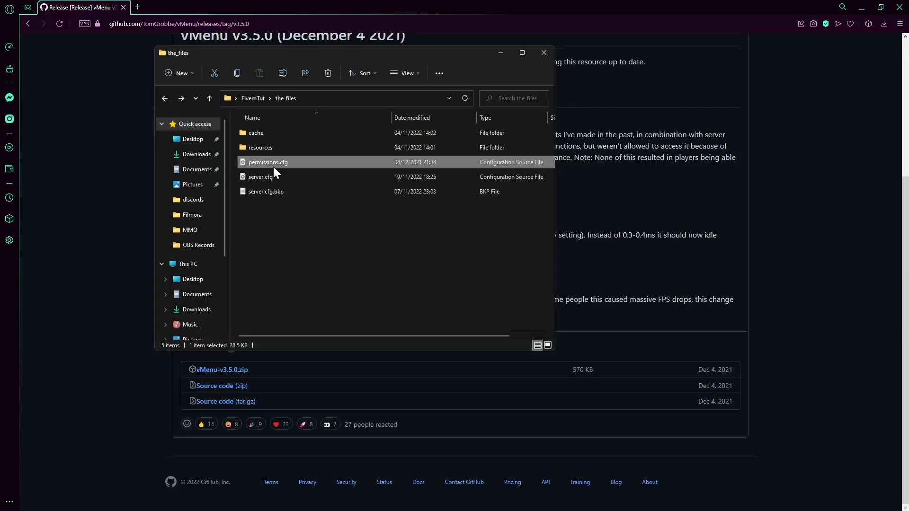
click(317, 174)
key(ctrl+a)
key(Return)
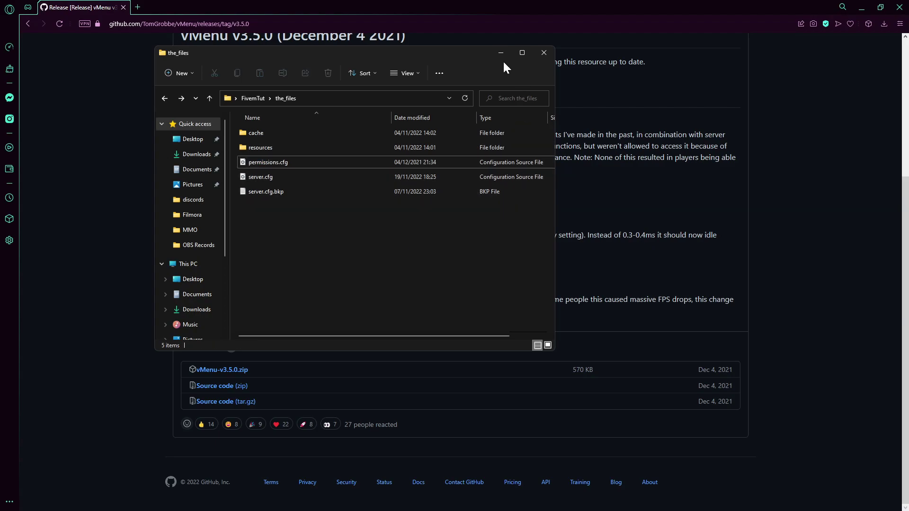
click(500, 52)
key(alt+Tab)
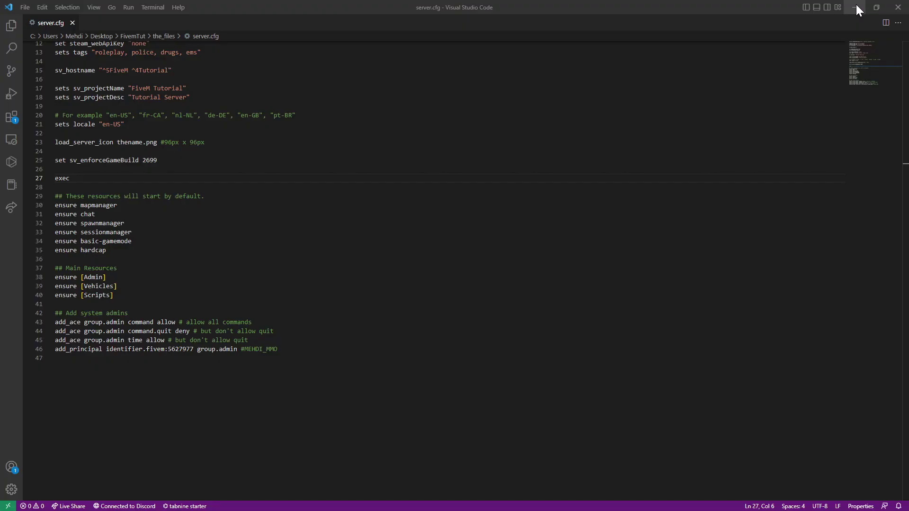
key(ctrl+v)
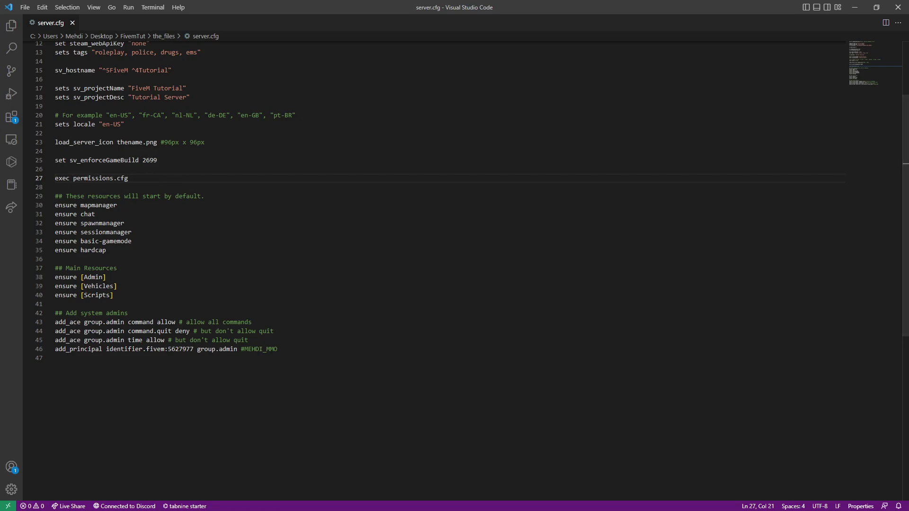
Copy the relative path resources\[Admin]\vMenu\config from vMenu's config folder and insert it before permissions.cfg in the exec line
key(alt+Tab)
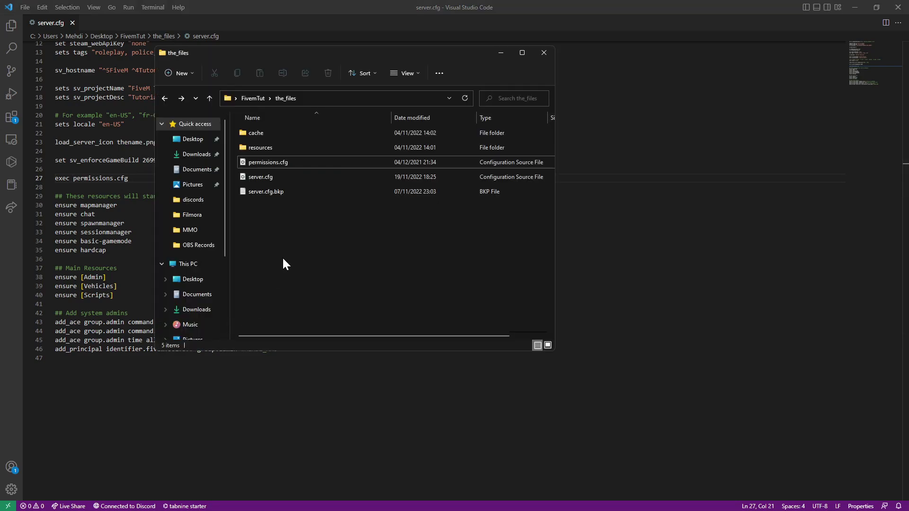
double_click(277, 147)
double_click(272, 132)
double_click(271, 133)
double_click(271, 133)
click(429, 98)
click(379, 98)
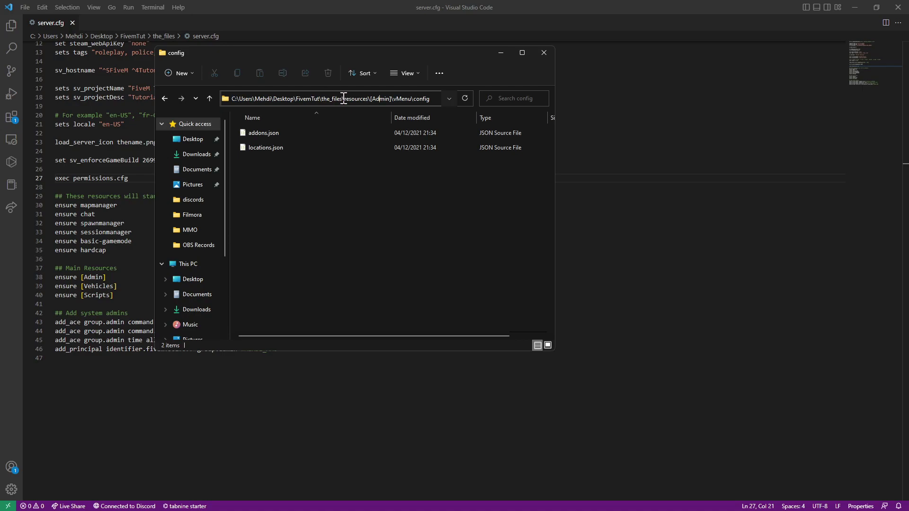
drag(344, 99, 456, 105)
click(501, 58)
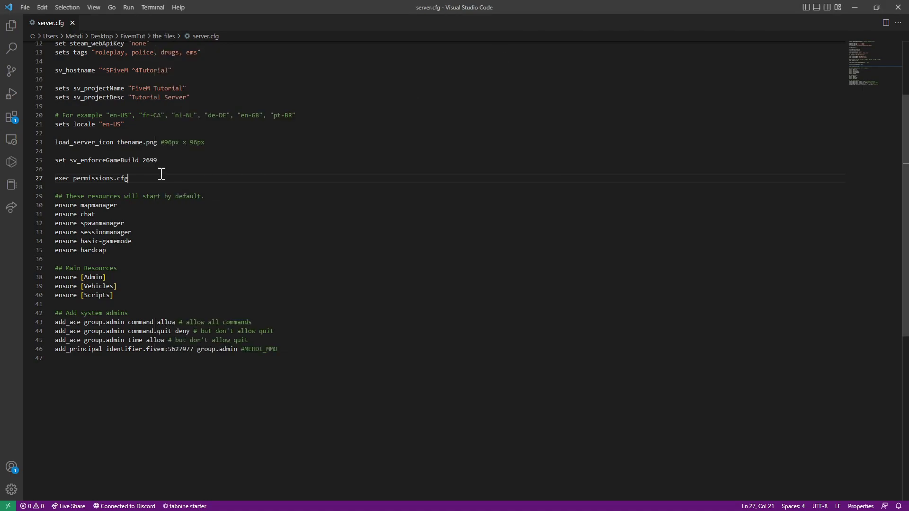
click(74, 178)
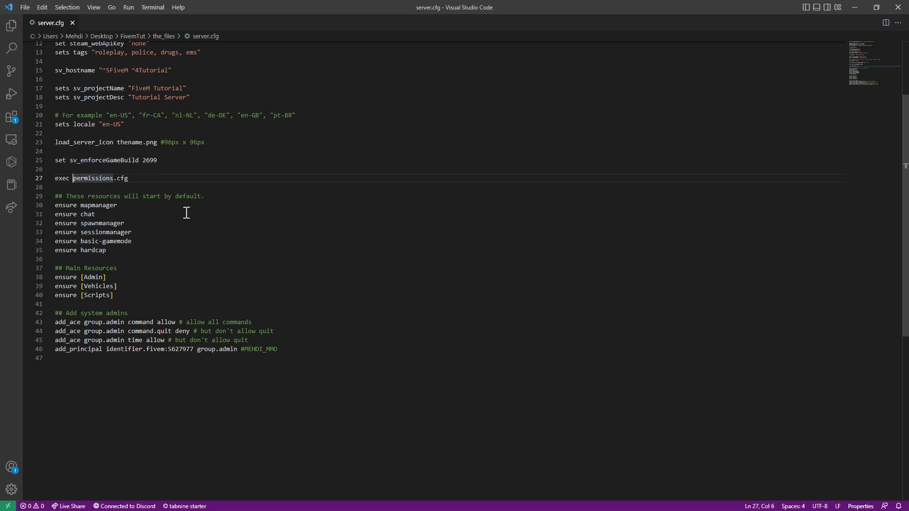
key(ctrl+v)
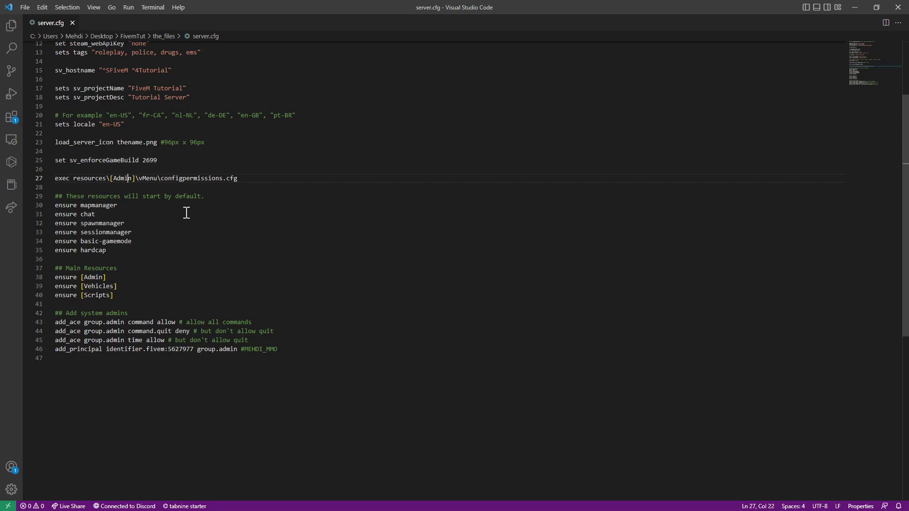
Insert a backslash between config and permissions.cfg in the exec line of server.cfg
key(Left)
key(Left)
key(Left)
key(Left)
key(Left)
key(Left)
key(Left)
key(Left)
key(Left)
key(Left)
key(Left)
key(Left)
key(Left)
key(Left)
key(Left)
key(Right)
key(Right)
key(Right)
key(Right)
key(Right)
key(Right)
key(Right)
key(Right)
key(Right)
key(Right)
key(Right)
key(Right)
key(Right)
key(Right)
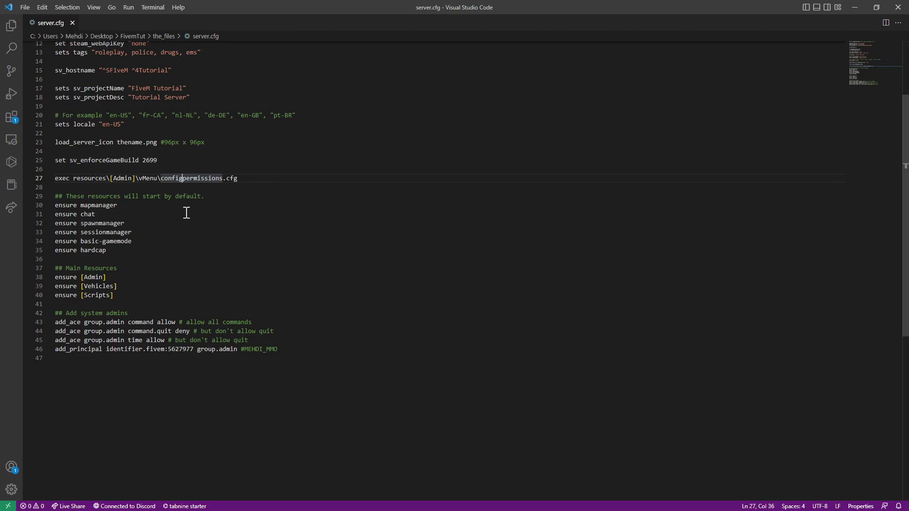
text(\)
Delete the resources\[Admin]\vMenu\config\ path from the exec line, leaving exec permissions.cfg
key(BackSpace)
key(BackSpace)
key(BackSpace)
key(BackSpace)
key(BackSpace)
key(BackSpace)
key(BackSpace)
key(BackSpace)
key(BackSpace)
key(BackSpace)
key(BackSpace)
key(BackSpace)
key(BackSpace)
key(BackSpace)
key(BackSpace)
key(BackSpace)
key(BackSpace)
key(BackSpace)
key(BackSpace)
key(BackSpace)
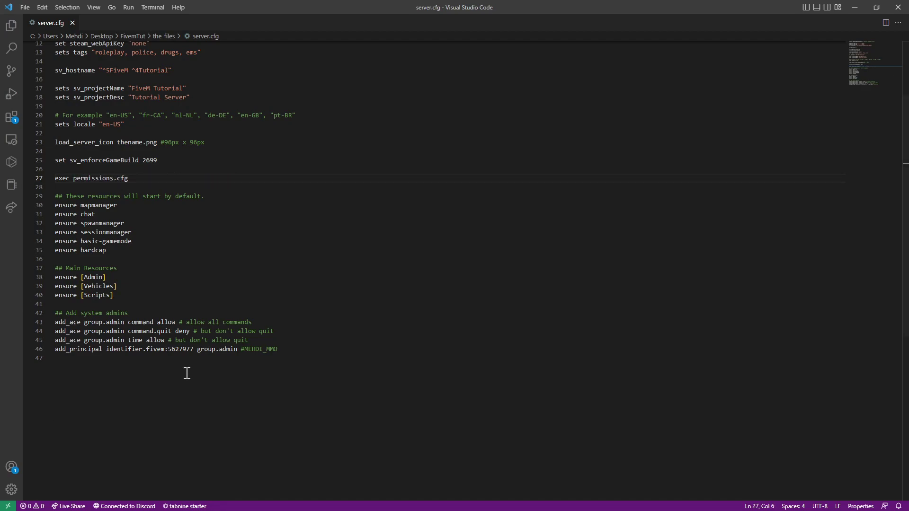
click(147, 178)
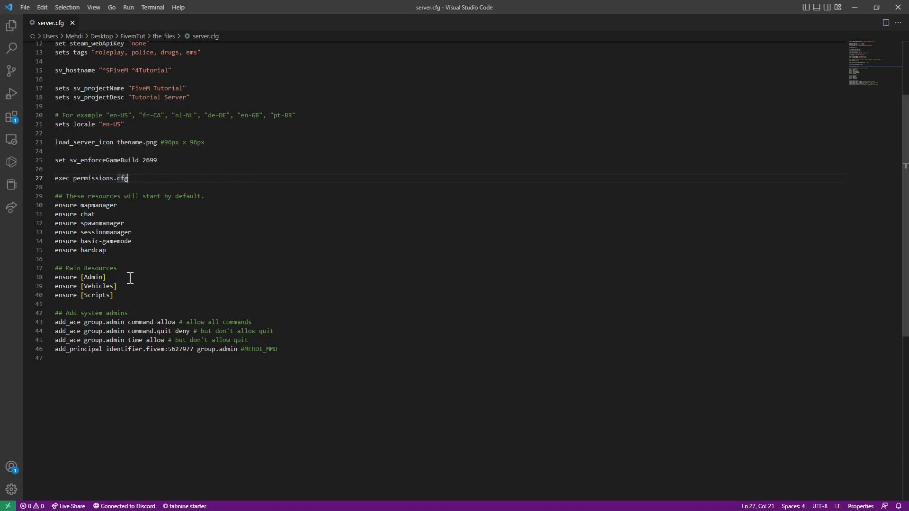
Try adding an ensure line for vMenu below ensure hardcap, and remove it again while keeping the blank line
click(158, 258)
text(ensure vMen)
key(BackSpace)
key(BackSpace)
key(BackSpace)
key(BackSpace)
key(BackSpace)
key(BackSpace)
key(BackSpace)
key(BackSpace)
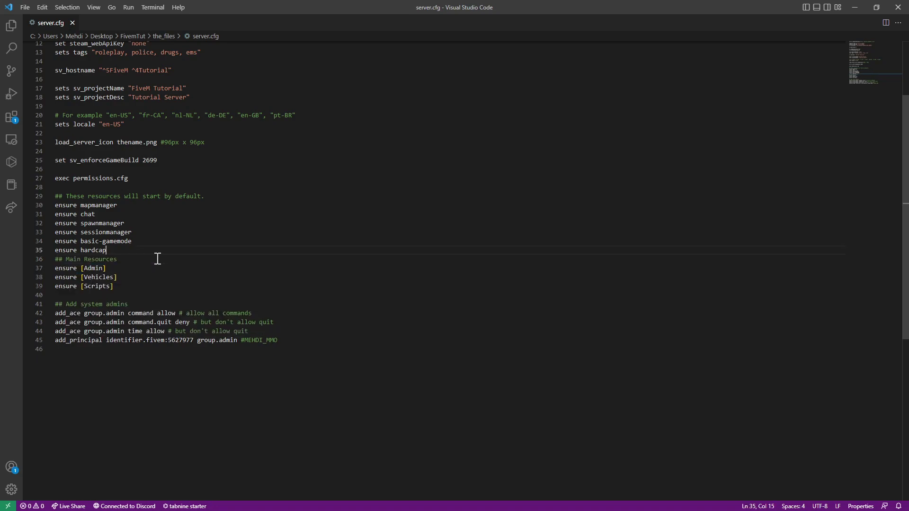
key(Return)
Review the ensure [Admin] entry under Main Resources and the add_principal line under the system admins section
drag(149, 274, 55, 277)
click(118, 273)
drag(118, 273, 80, 276)
double_click(93, 277)
click(130, 277)
click(305, 305)
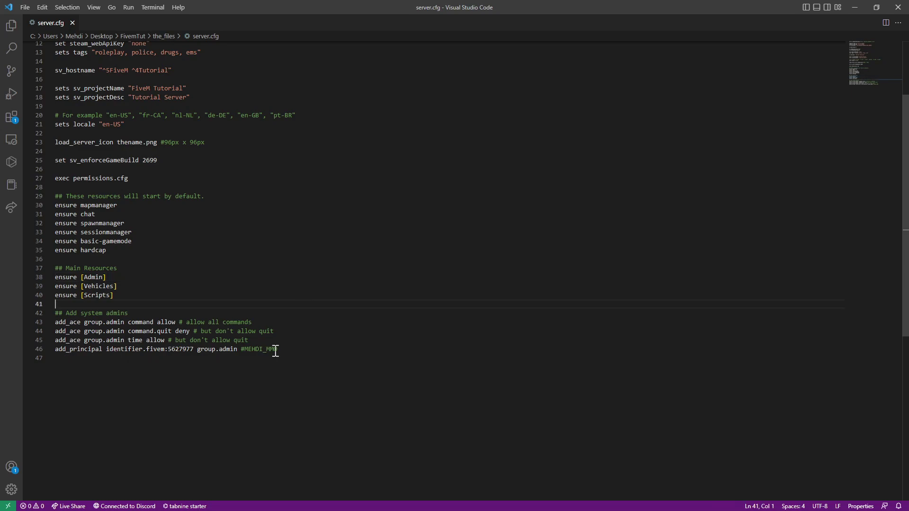
drag(291, 350, 30, 349)
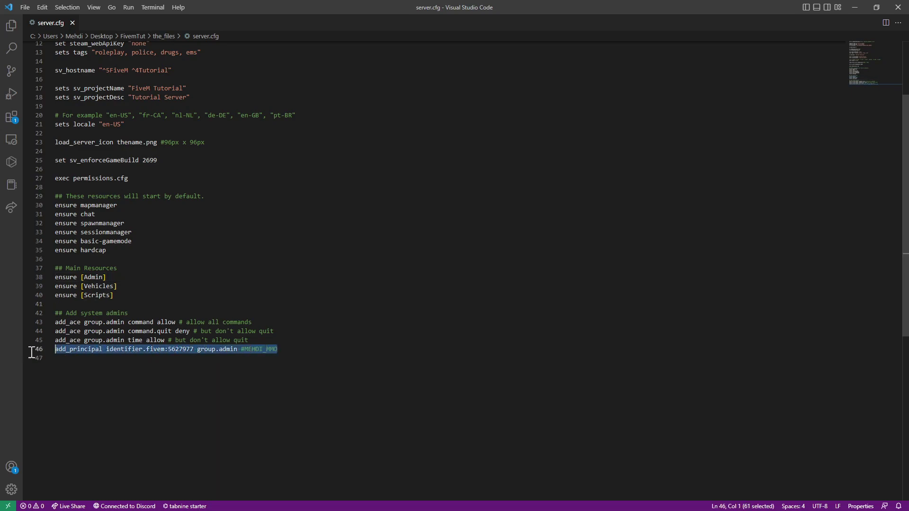
click(227, 365)
double_click(160, 350)
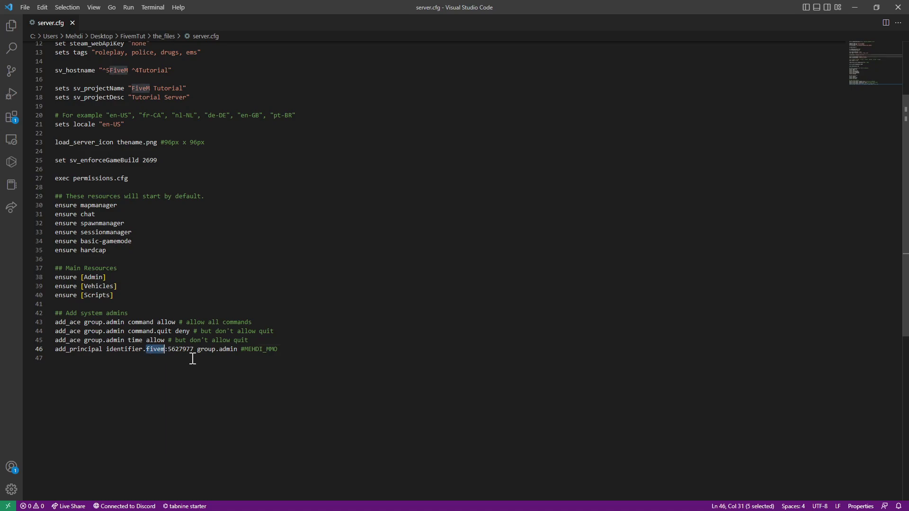
click(313, 249)
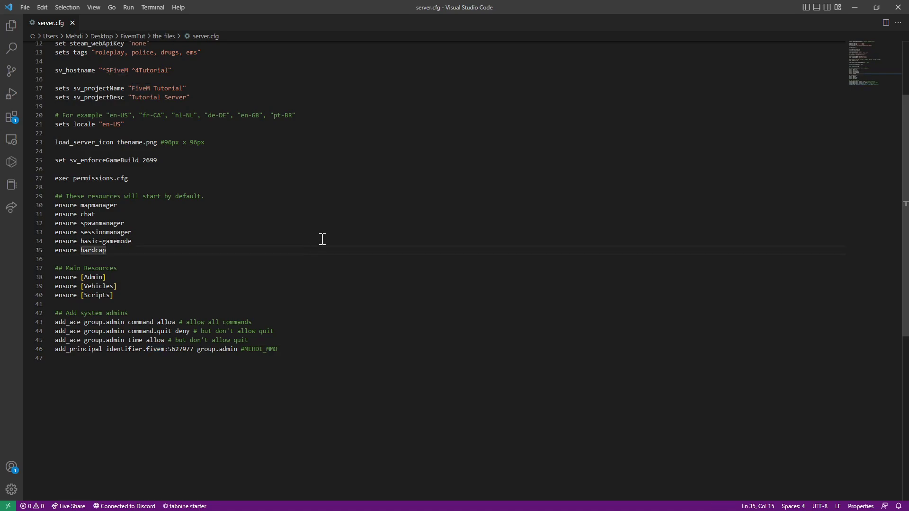
Try replacing the fivem identifier type with discord in the add_principal line, and undo the replacement
double_click(160, 350)
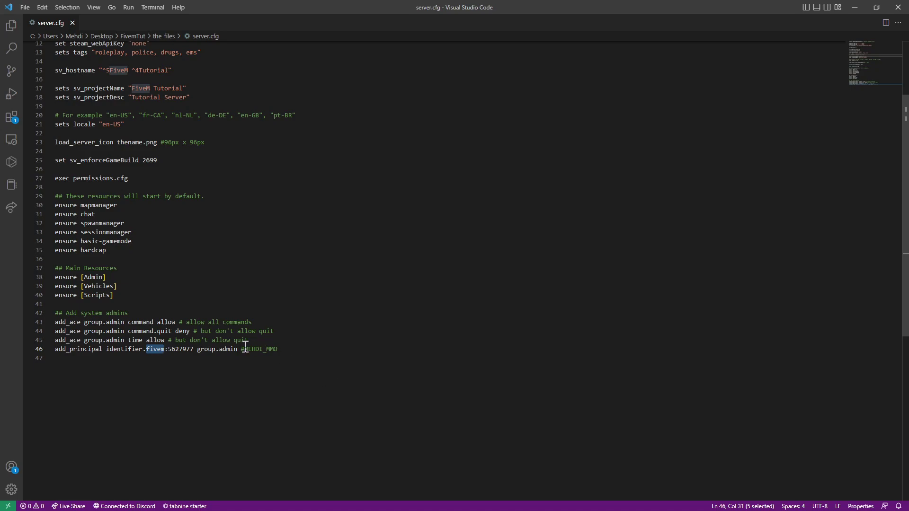
text(discord)
double_click(192, 349)
key(ctrl+z)
click(189, 349)
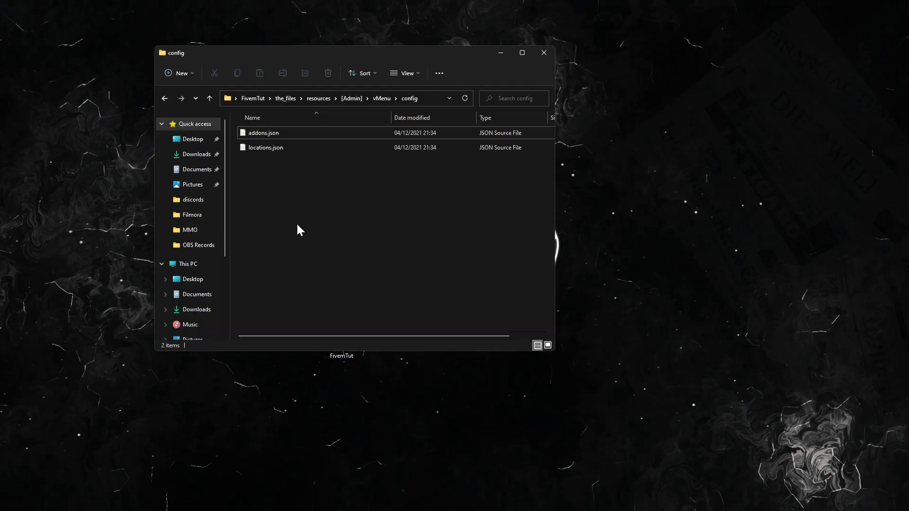
Go from vMenu's config folder up to the_files in File Explorer and open permissions.cfg
key(alt+Up)
key(alt+Up)
key(alt+Up)
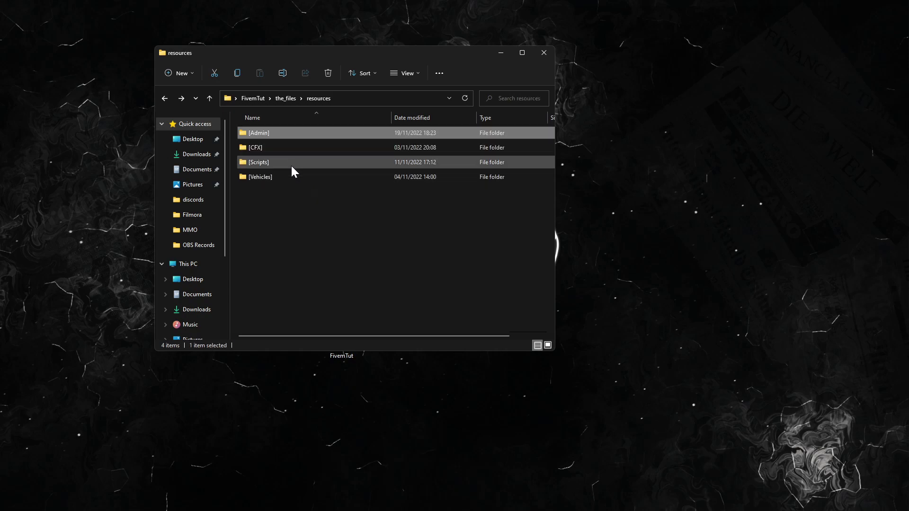
key(alt+Up)
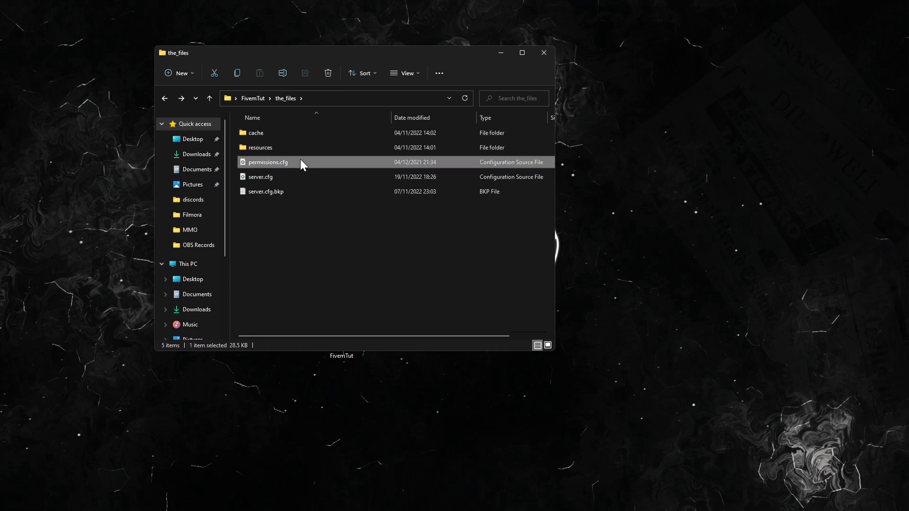
drag(370, 59, 462, 59)
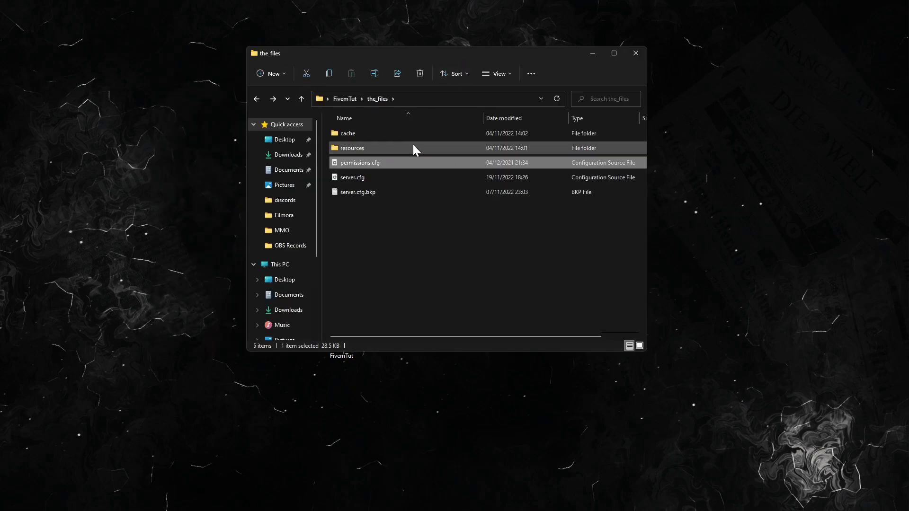
double_click(388, 163)
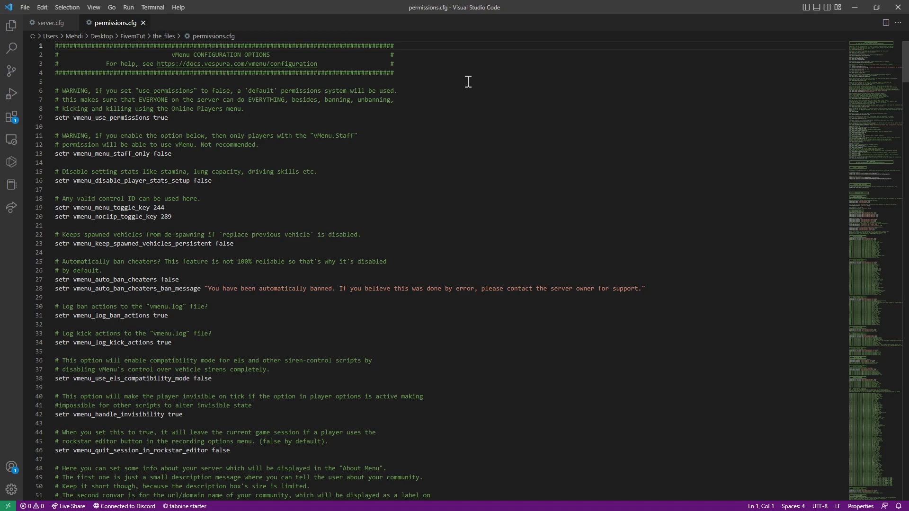
Set vmenu_use_permissions to false in permissions.cfg
click(252, 119)
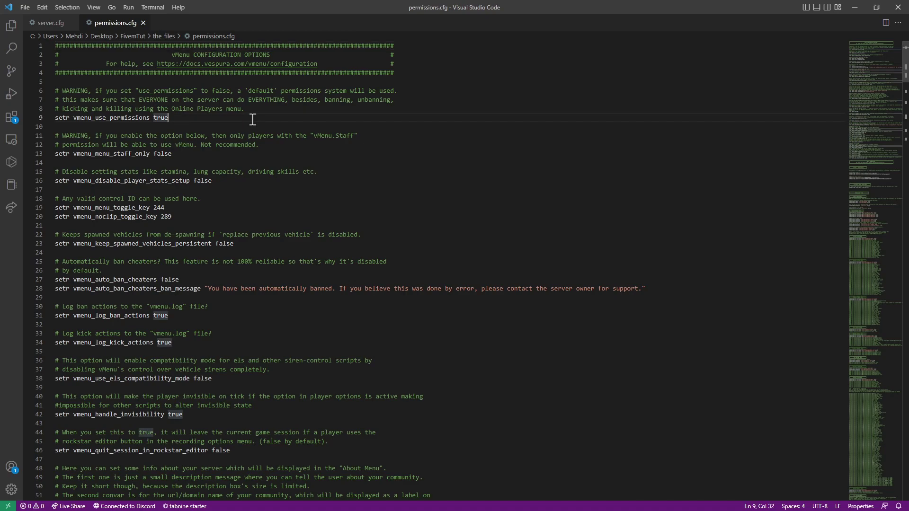
key(BackSpace)
key(BackSpace)
key(BackSpace)
key(BackSpace)
text(false)
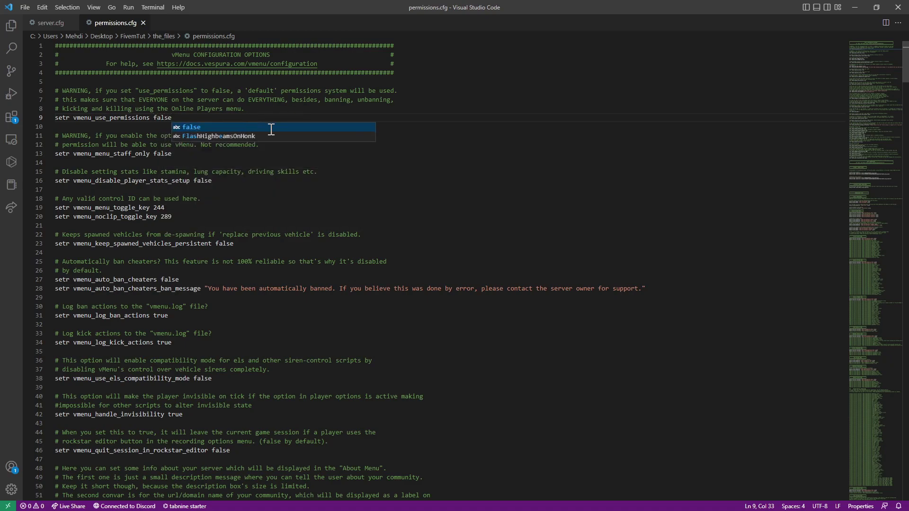
Review the staff-only, player stats setup and menu toggle key settings in permissions.cfg
click(207, 154)
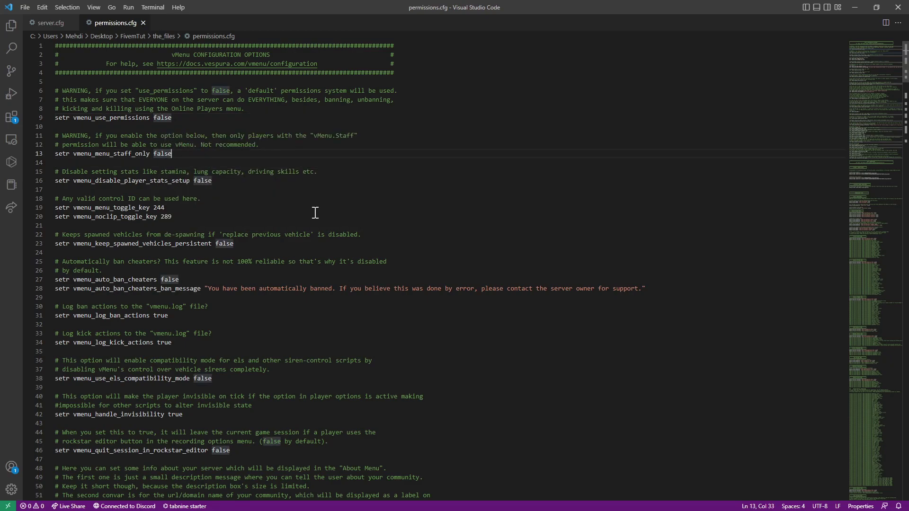
click(232, 181)
double_click(132, 179)
click(147, 172)
click(242, 182)
click(66, 199)
drag(127, 199, 73, 209)
click(205, 201)
click(192, 208)
Switch to the browser, search for "fivem keybinds numbers" and open the FiveM Docs Controls page
key(alt+Tab)
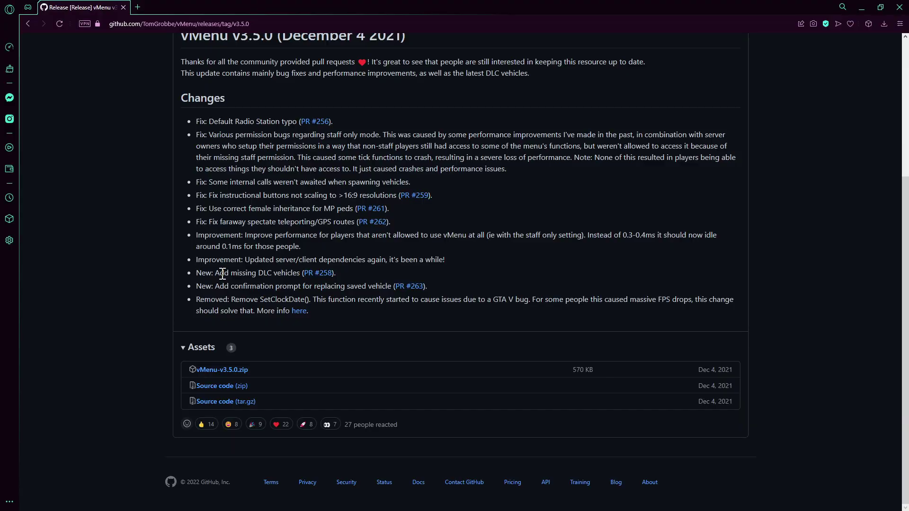
click(187, 24)
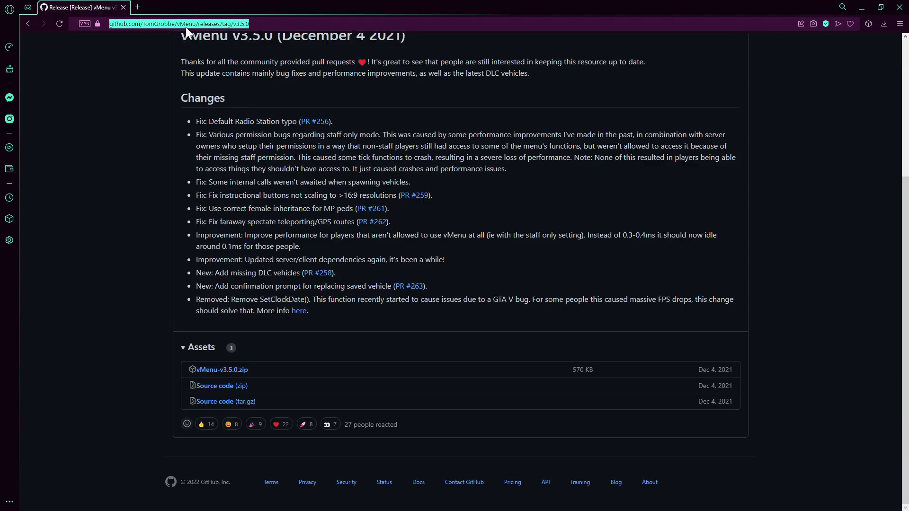
text(rest)
key(BackSpace)
key(BackSpace)
key(BackSpace)
key(BackSpace)
text(fivem keybinds)
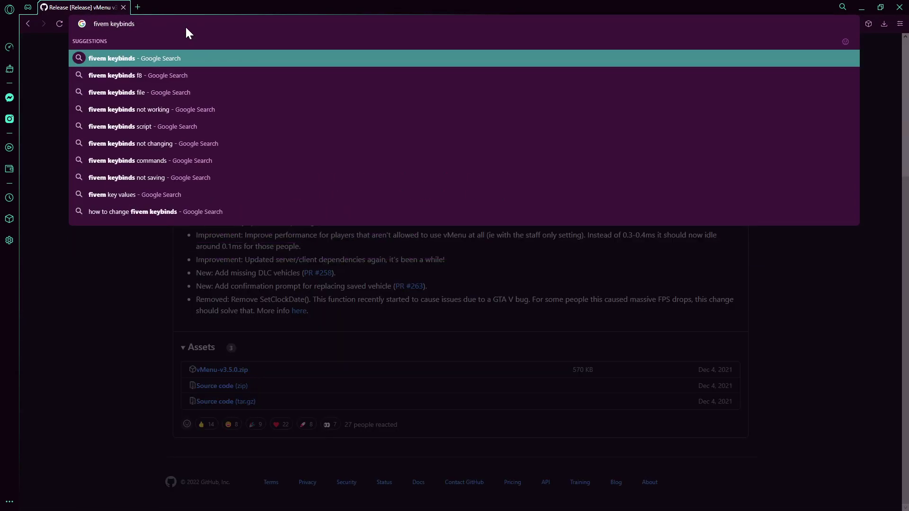
text( numbers)
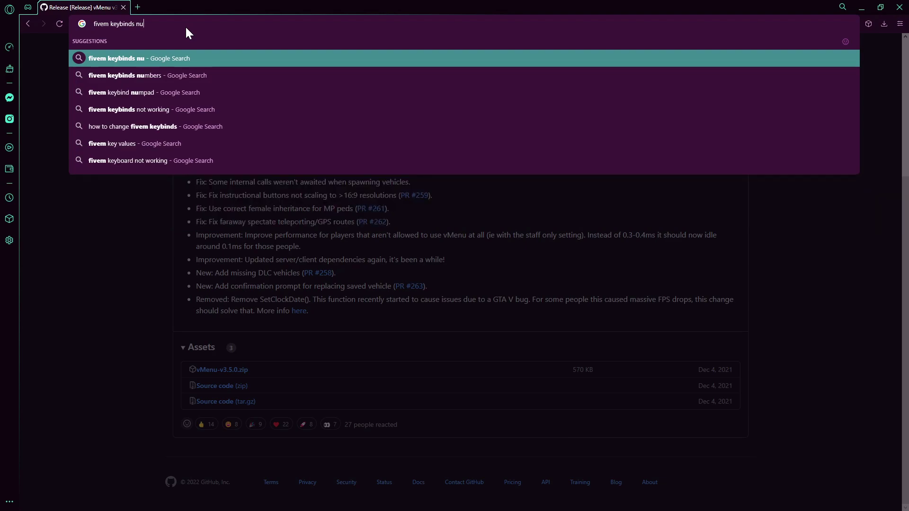
key(Return)
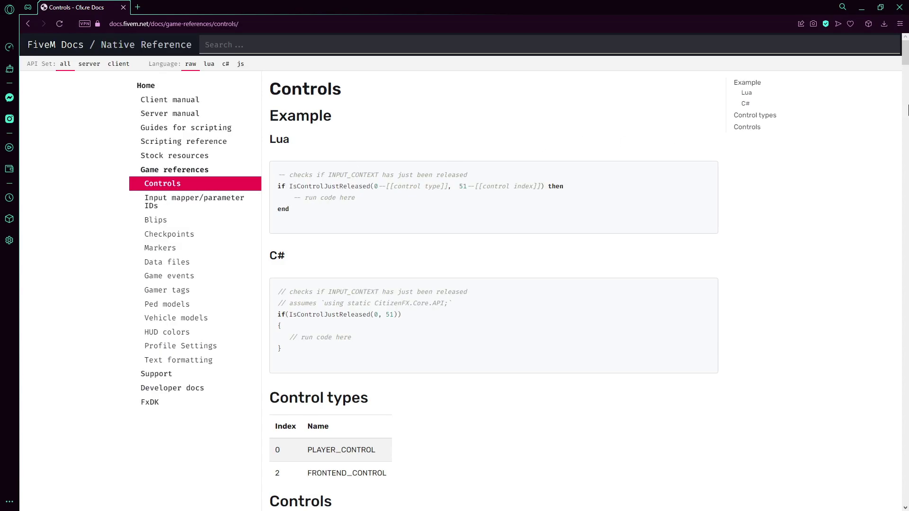
Find f1 in the Controls table and select the control index of the F1 entry
scroll(893, 101, down, 10)
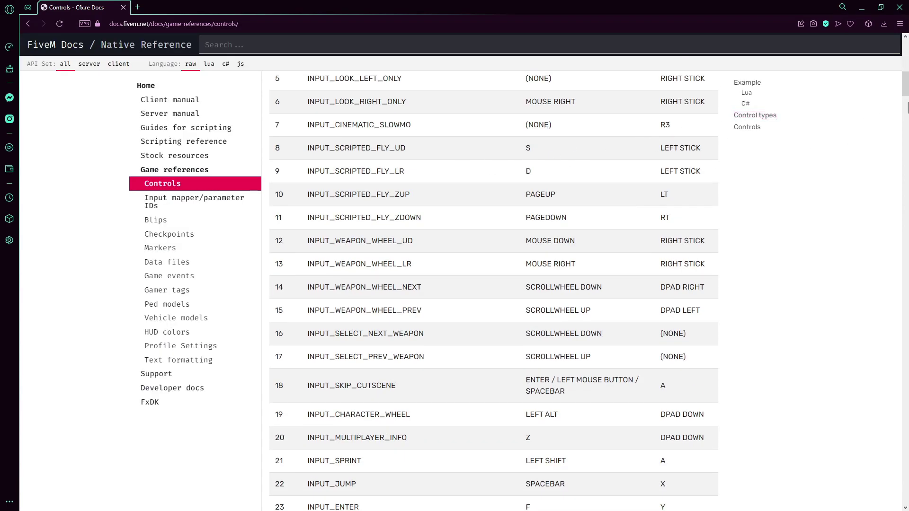
scroll(904, 85, up, 10)
scroll(671, 208, down, 15)
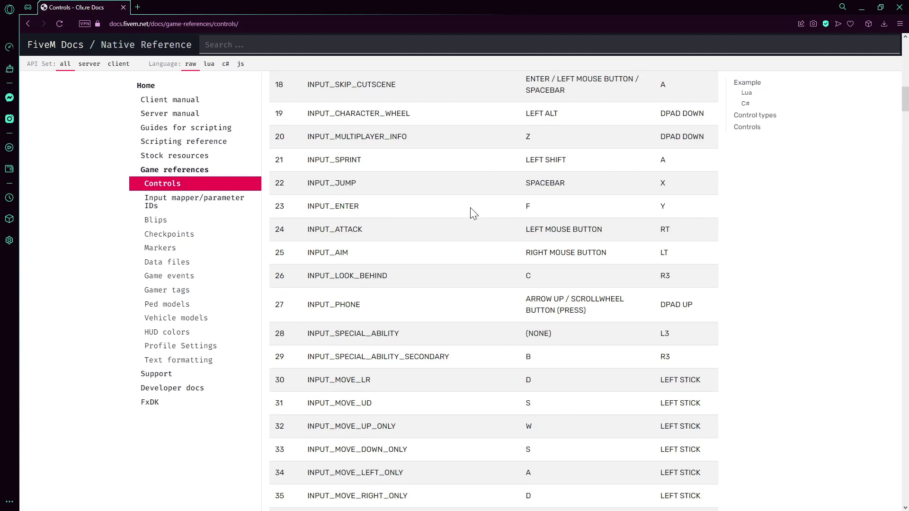
key(ctrl+f)
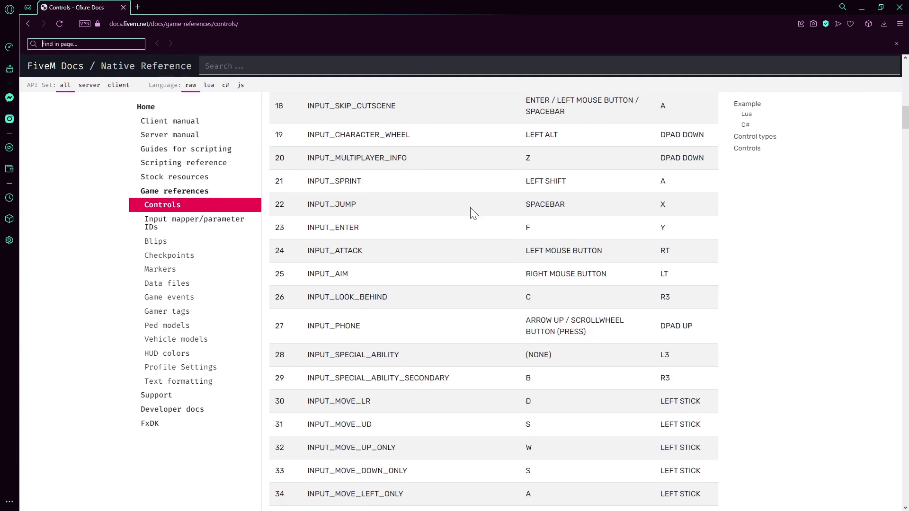
text(f1)
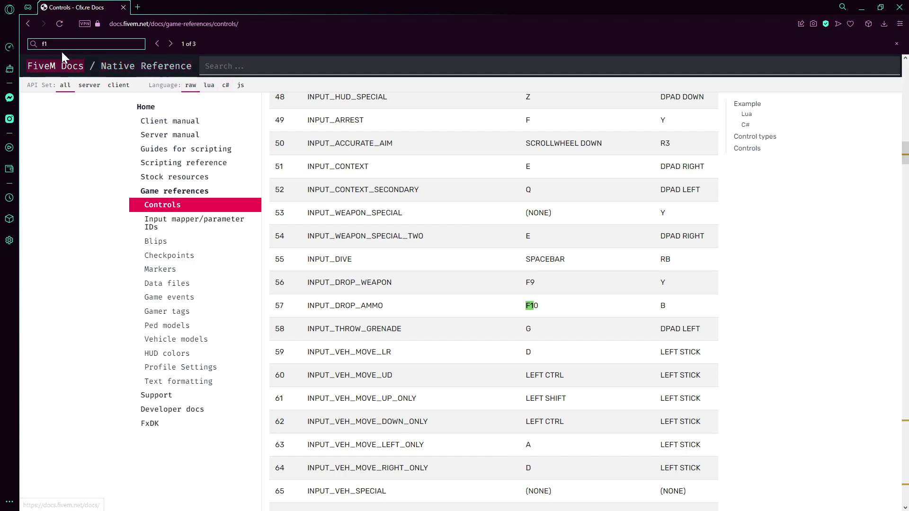
click(170, 44)
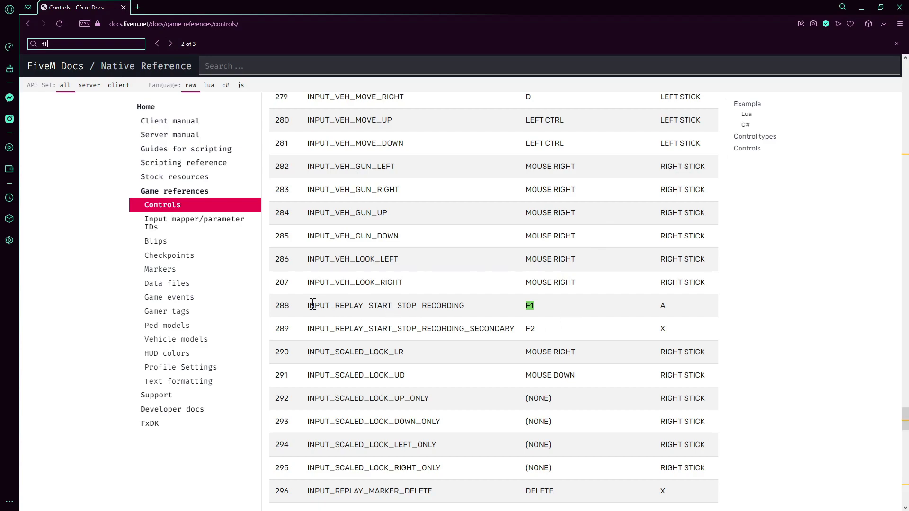
double_click(284, 306)
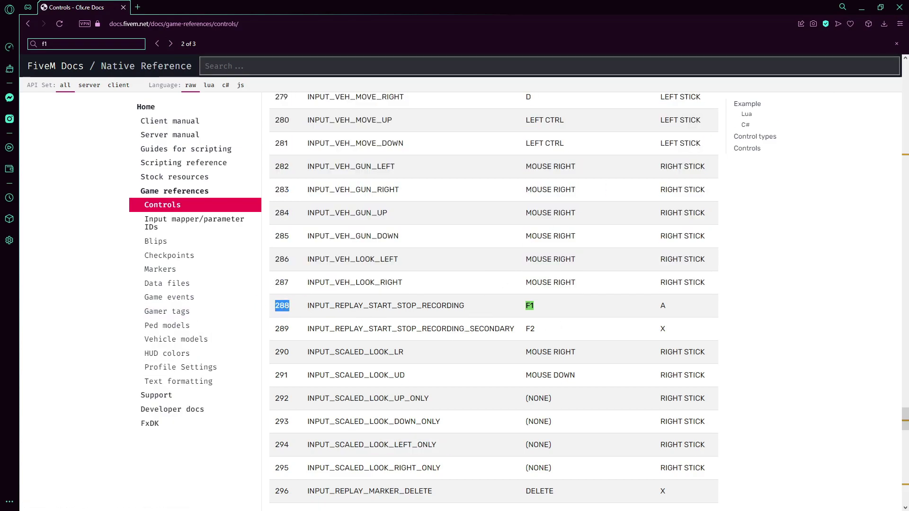
Back in permissions.cfg, set vmenu_menu_toggle_key to 288 with the comment #f1 and vmenu_noclip_toggle_key to 289 with the comment #f2
click(861, 7)
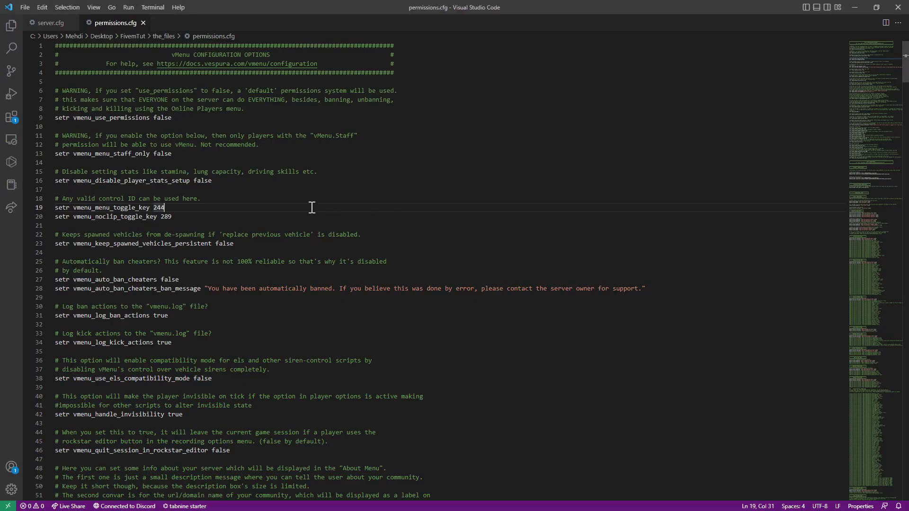
double_click(156, 207)
text(288)
double_click(189, 214)
text(289)
key(Up)
Review the spawned vehicle persistence, automatic cheater ban and ban message settings
click(265, 223)
click(240, 234)
scroll(268, 211, down, 5)
click(228, 153)
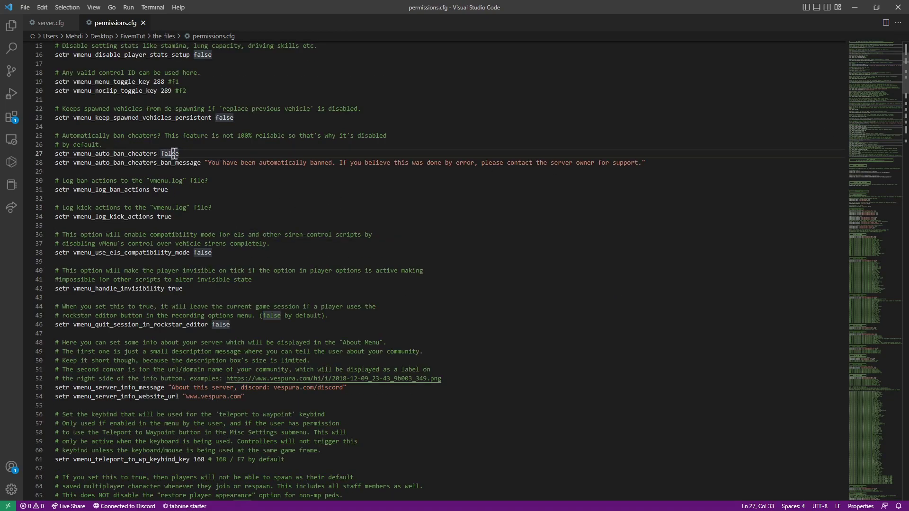
click(436, 162)
click(478, 162)
click(233, 150)
scroll(640, 141, down, 5)
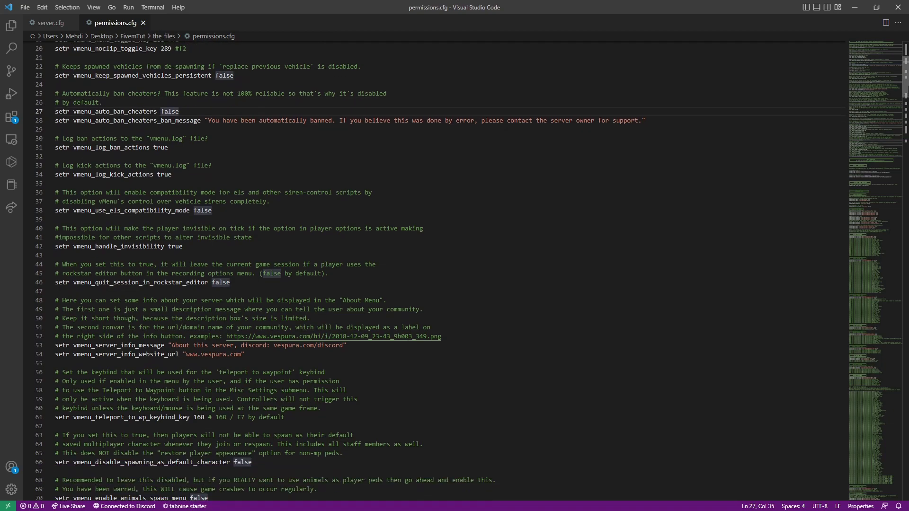
scroll(471, 271, up, 1)
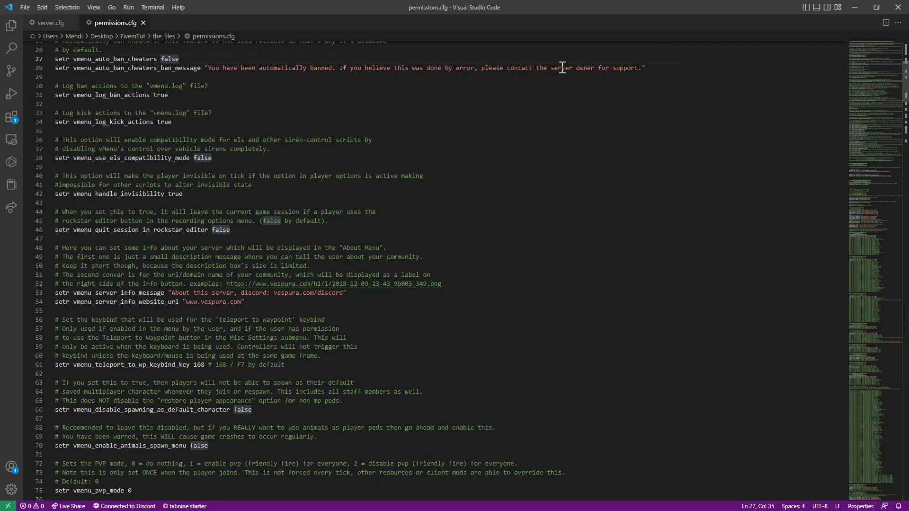
double_click(178, 56)
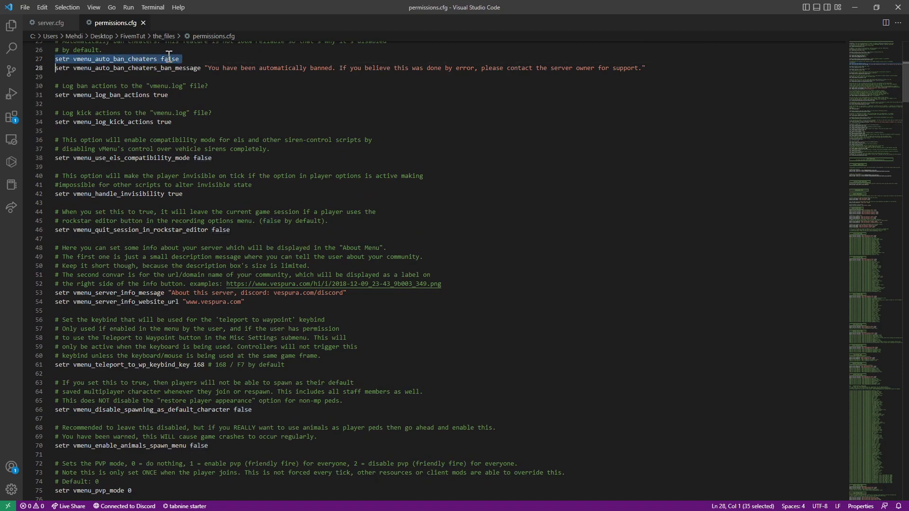
Review the settings for logging ban and kick actions and the options that follow them
click(261, 97)
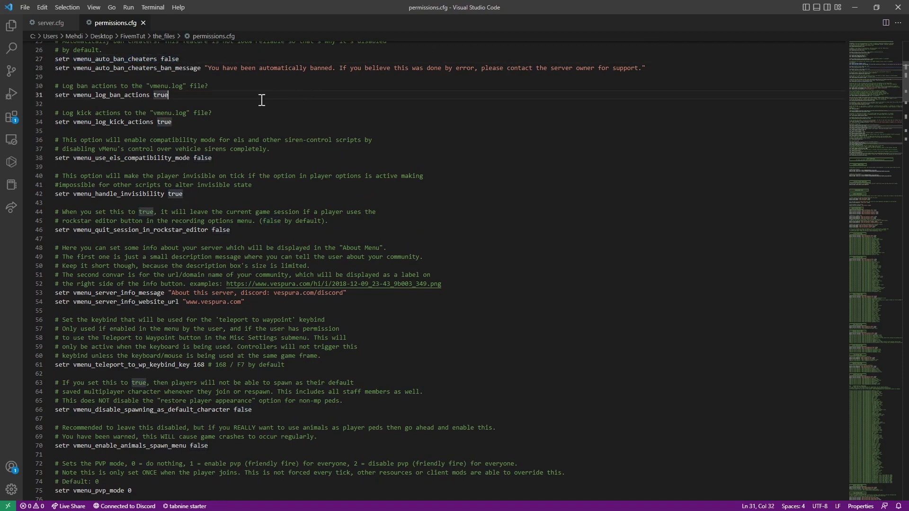
click(162, 89)
double_click(161, 95)
click(219, 105)
click(208, 120)
scroll(906, 97, down, 2)
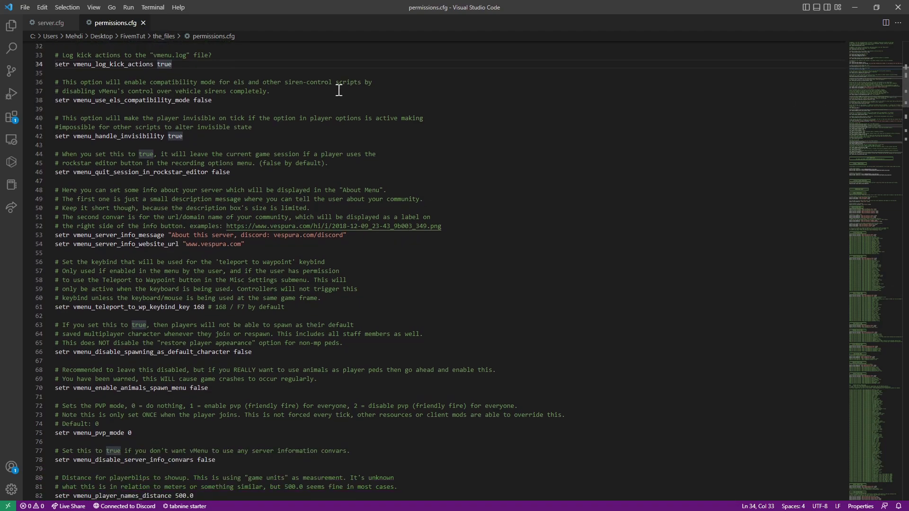
Set vmenu_quit_session_in_rockstar_editor to true in permissions.cfg
click(293, 100)
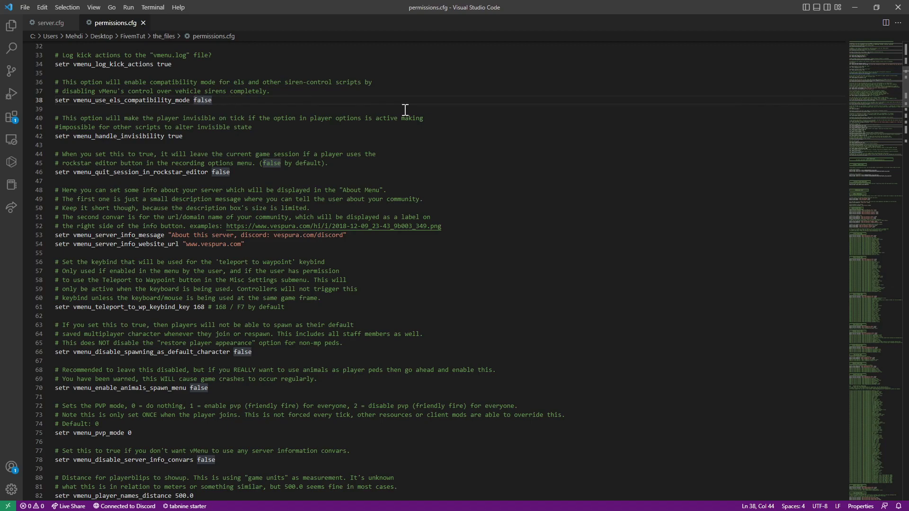
scroll(405, 109, down, 3)
click(231, 104)
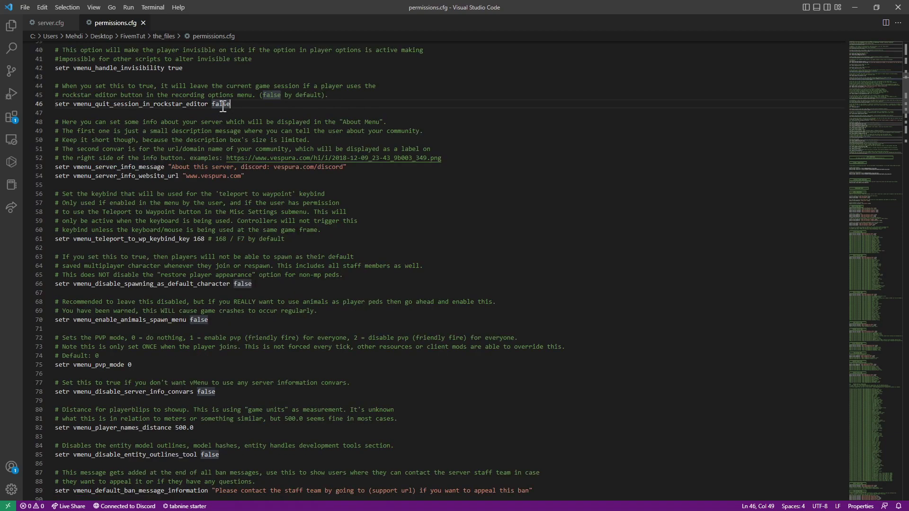
double_click(223, 104)
scroll(609, 134, down, 1)
scroll(432, 144, up, 4)
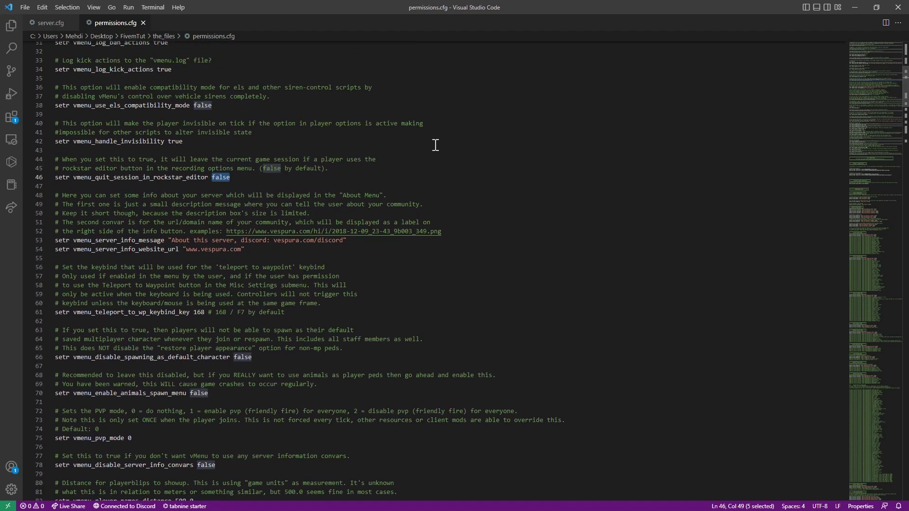
text(true)
click(414, 163)
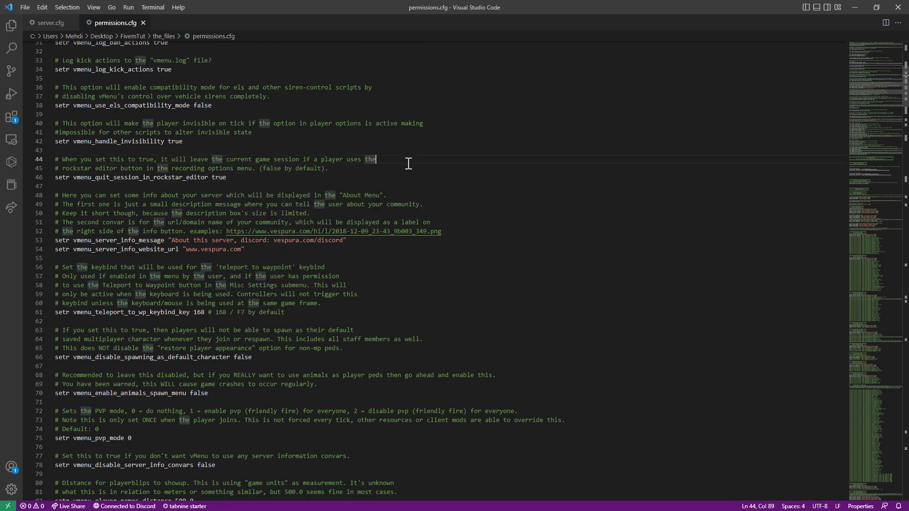
click(228, 178)
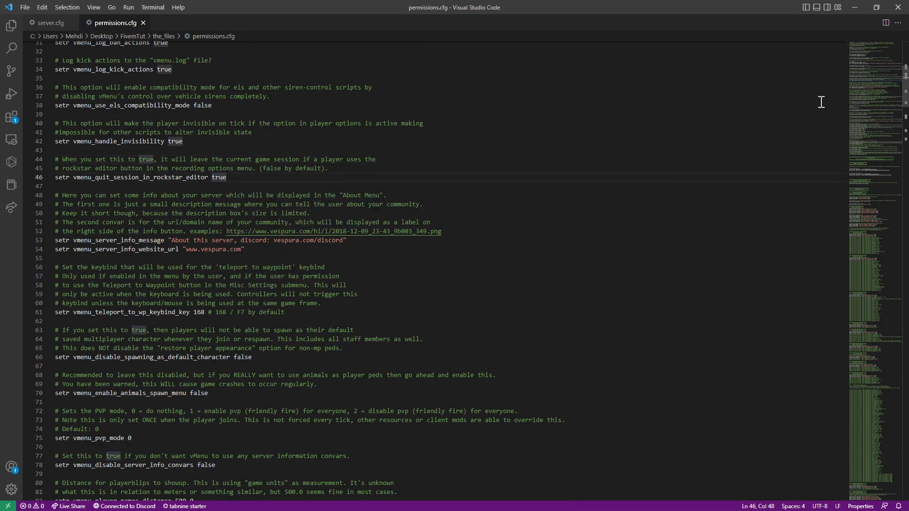
Replace the Discord address in the vmenu_server_info_message text with a discord.gg invite link
scroll(330, 169, down, 3)
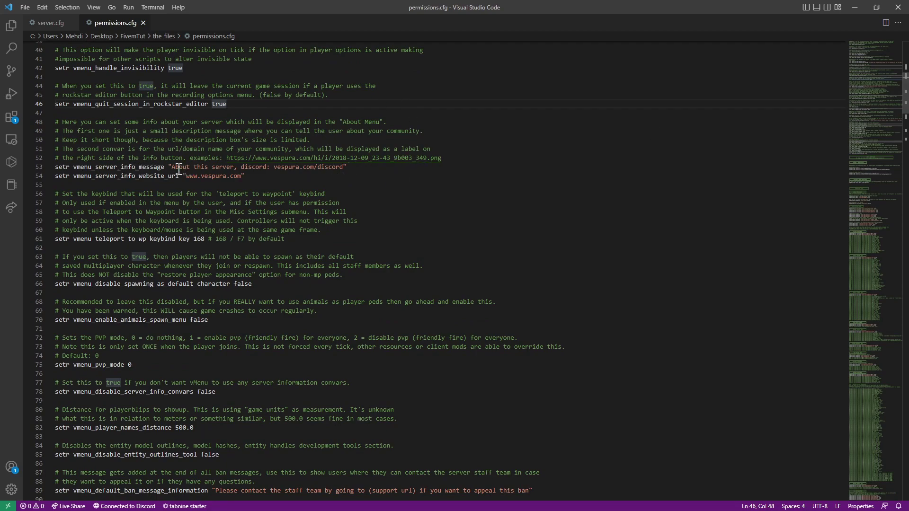
click(241, 166)
scroll(308, 151, down, 2)
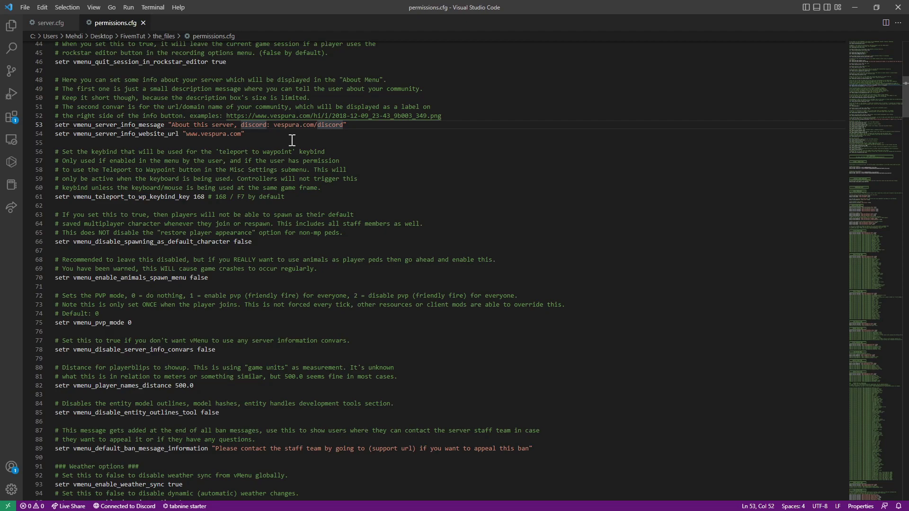
drag(172, 124, 241, 124)
click(293, 124)
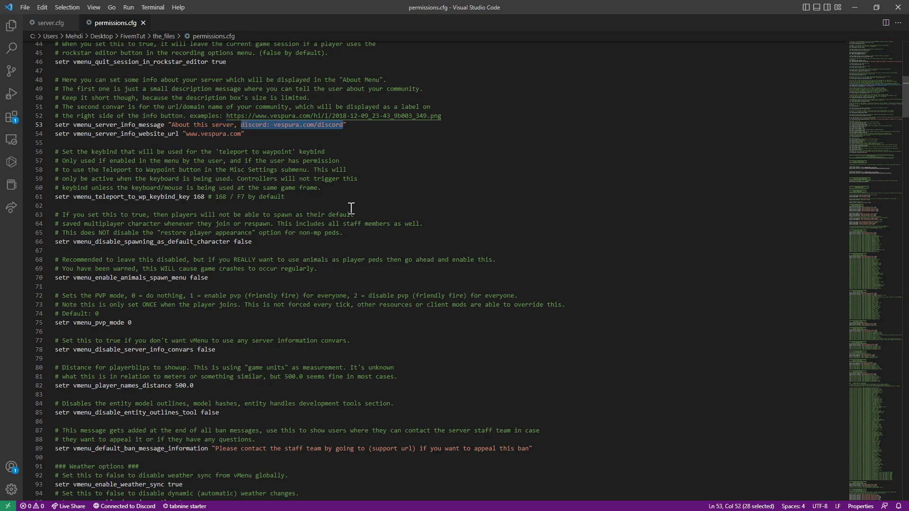
text(dis)
text(cord disco)
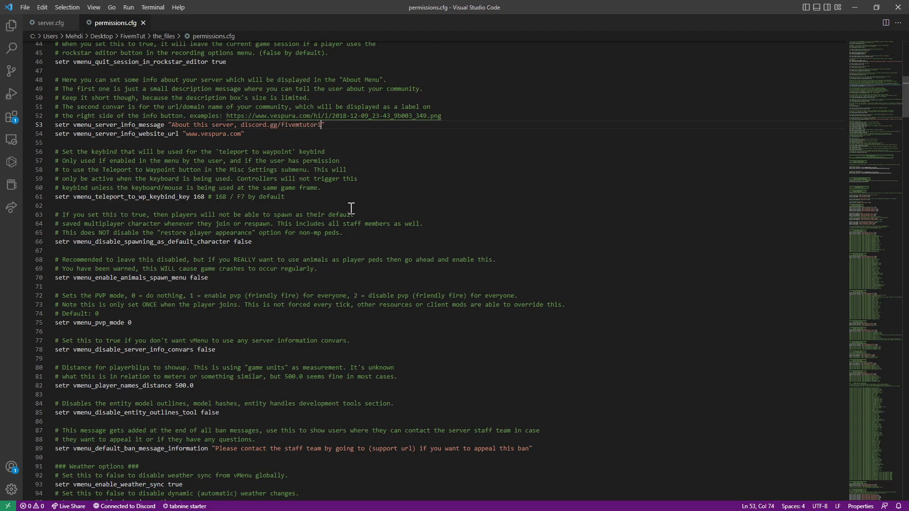
Delete the Discord part and the comma from vmenu_server_info_message, keeping only "About this server"
key(BackSpace)
key(BackSpace)
key(BackSpace)
key(BackSpace)
key(BackSpace)
key(BackSpace)
key(BackSpace)
key(BackSpace)
key(BackSpace)
key(BackSpace)
key(BackSpace)
key(BackSpace)
key(BackSpace)
key(BackSpace)
key(BackSpace)
key(BackSpace)
key(BackSpace)
key(BackSpace)
Change the vmenu_server_info_website_url value to "a website"
key(Down)
key(Right)
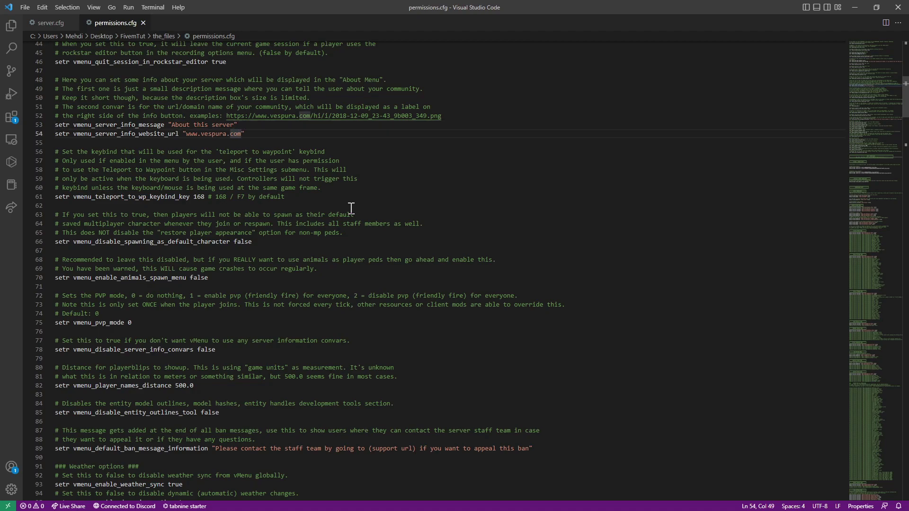
key(Left)
key(BackSpace)
key(BackSpace)
key(BackSpace)
key(BackSpace)
key(BackSpace)
key(BackSpace)
key(BackSpace)
key(Delete)
key(Delete)
key(Delete)
key(BackSpace)
key(BackSpace)
key(BackSpace)
key(BackSpace)
key(BackSpace)
key(Right)
key(Right)
key(Right)
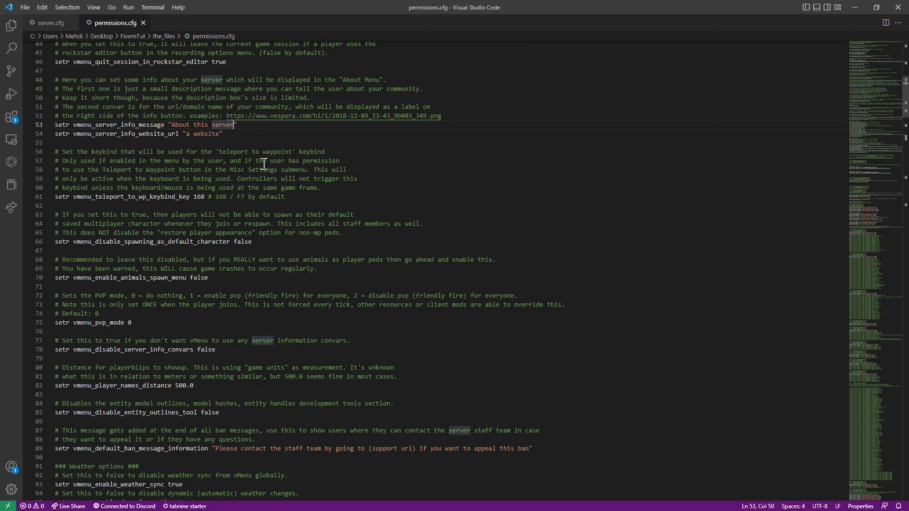
key(Down)
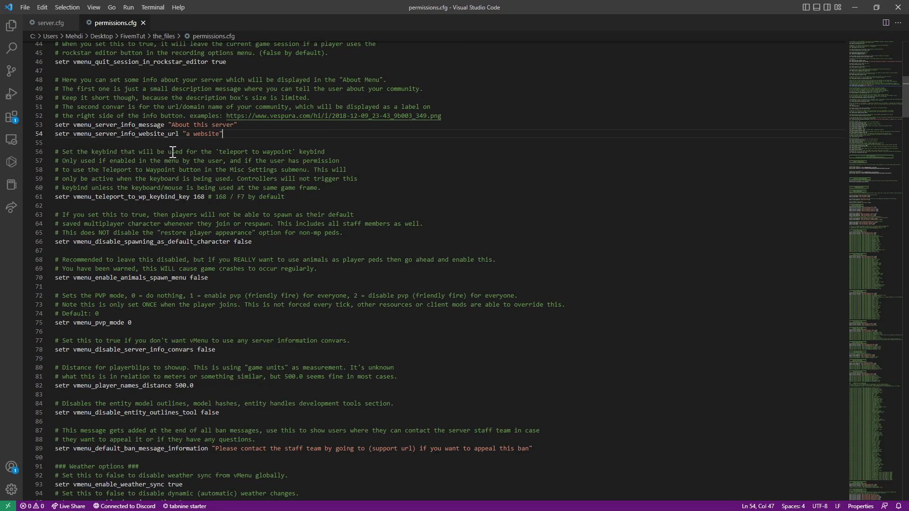
Review the teleport-to-waypoint keybind, default character spawning and animal spawn menu settings
click(339, 152)
click(201, 197)
key(Left)
double_click(223, 197)
click(288, 232)
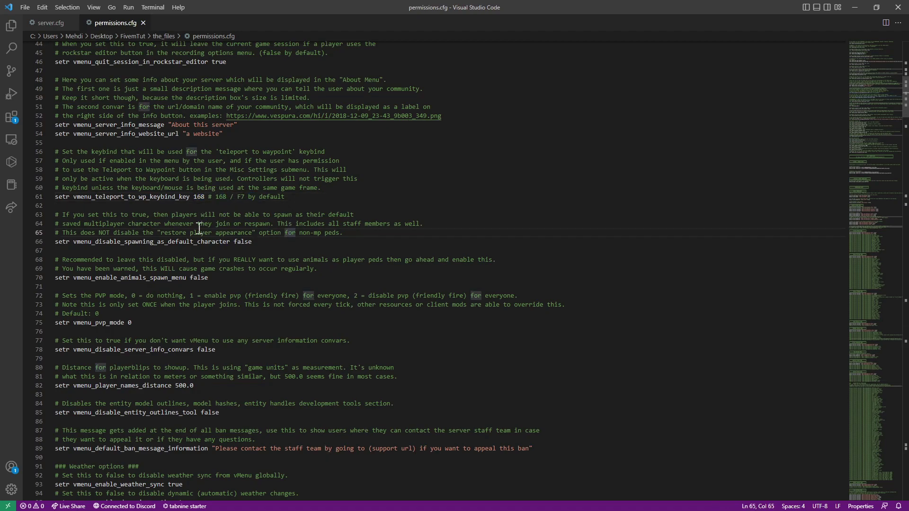
click(342, 243)
scroll(898, 116, down, 3)
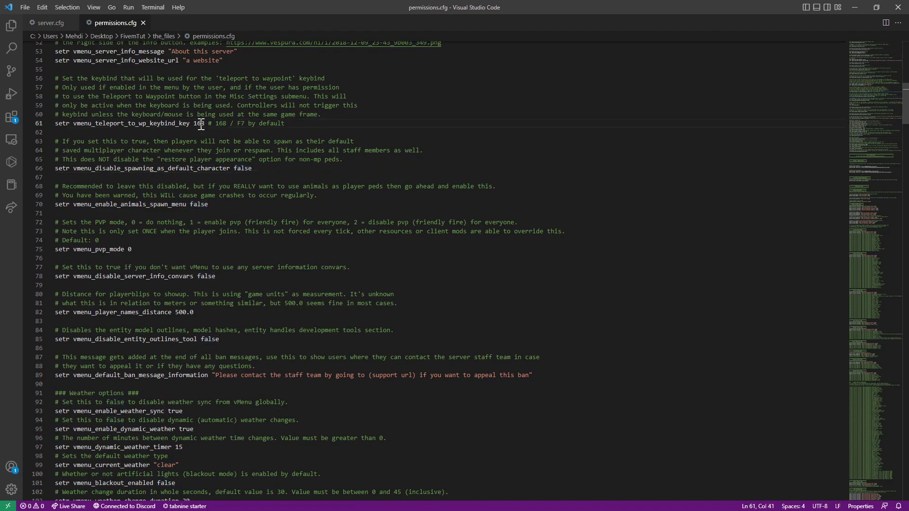
double_click(199, 123)
double_click(246, 167)
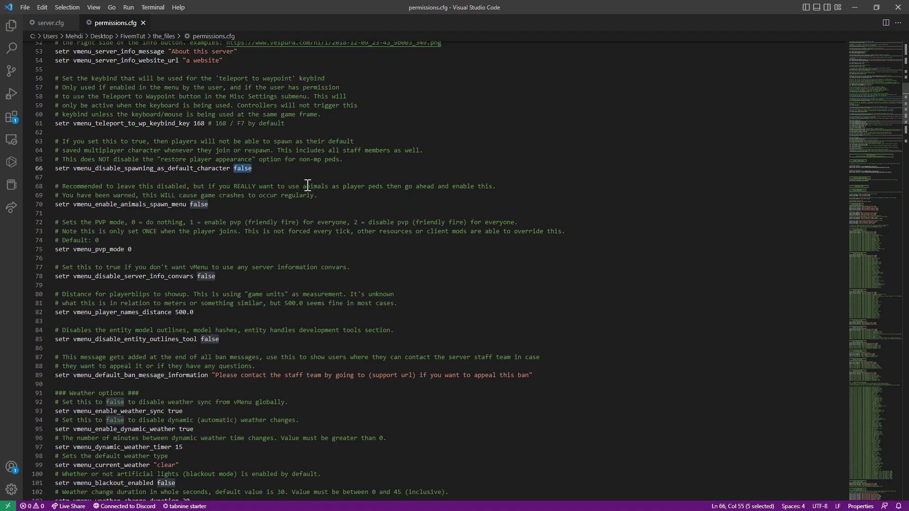
click(247, 222)
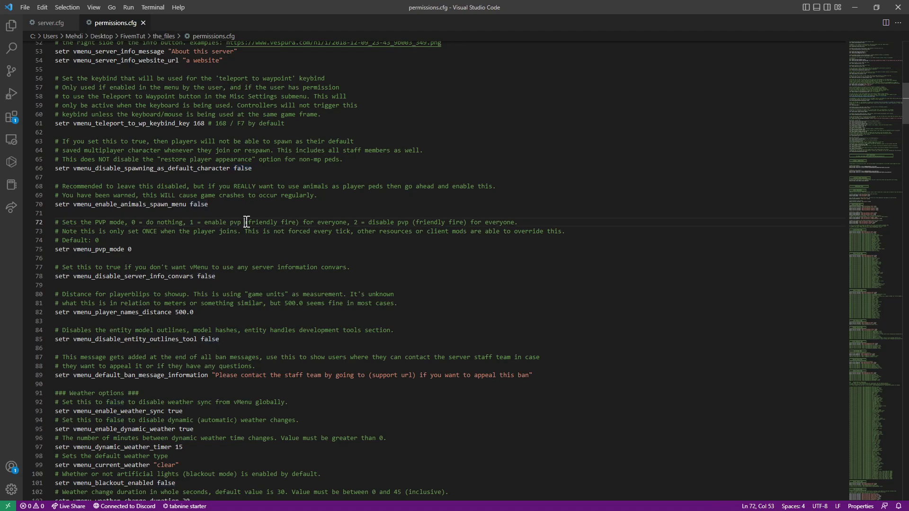
double_click(246, 169)
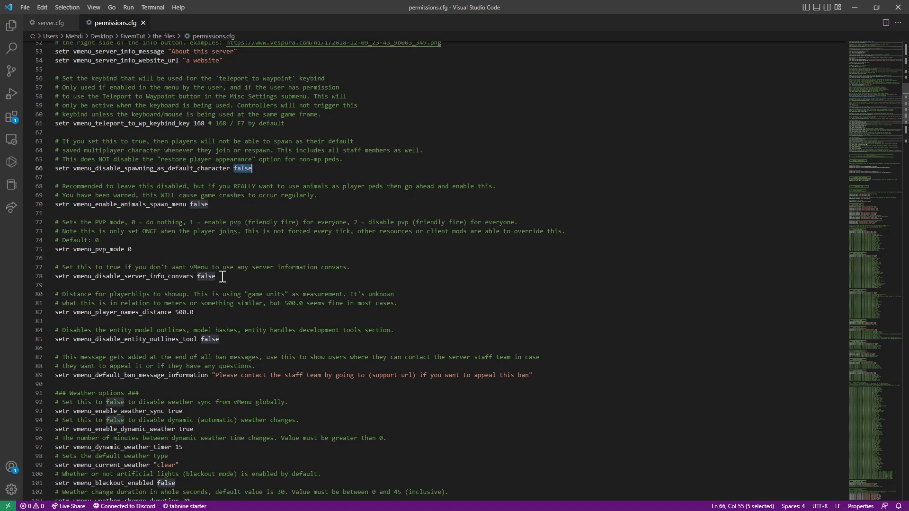
double_click(205, 209)
Set vmenu_pvp_mode to 1 to enable friendly fire for everyone
click(421, 240)
scroll(898, 145, down, 5)
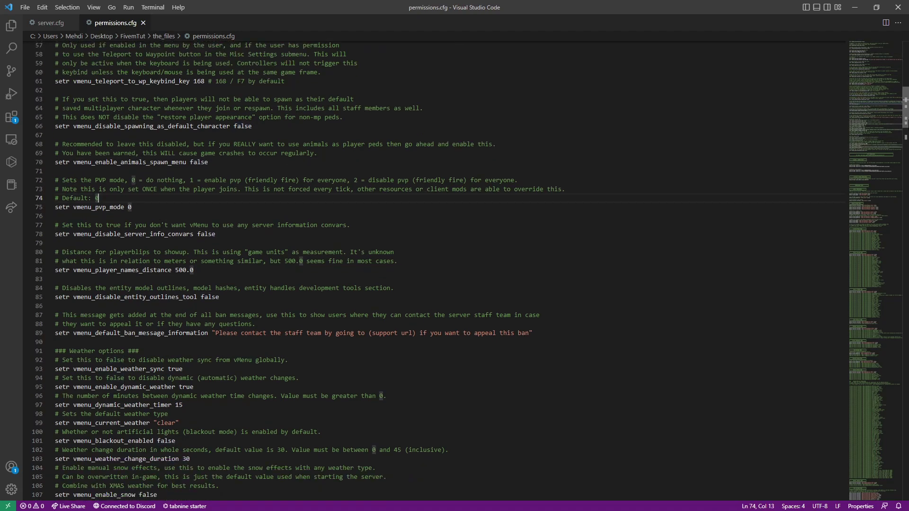
click(217, 119)
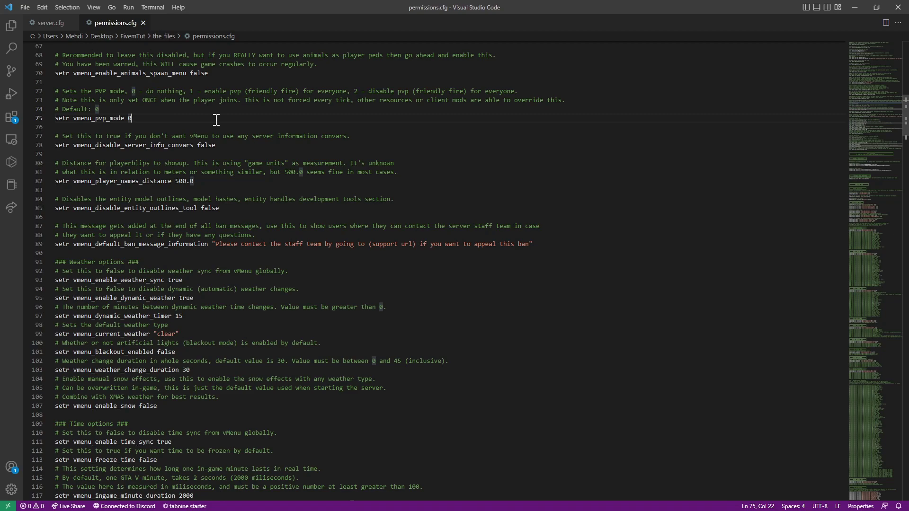
key(BackSpace)
text(1)
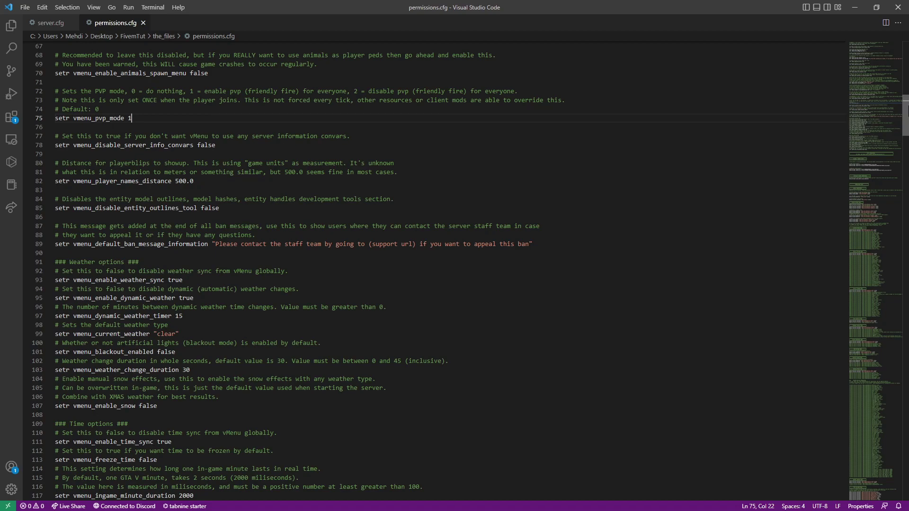
Review the server info convars setting and the player names distance value
scroll(833, 133, down, 1)
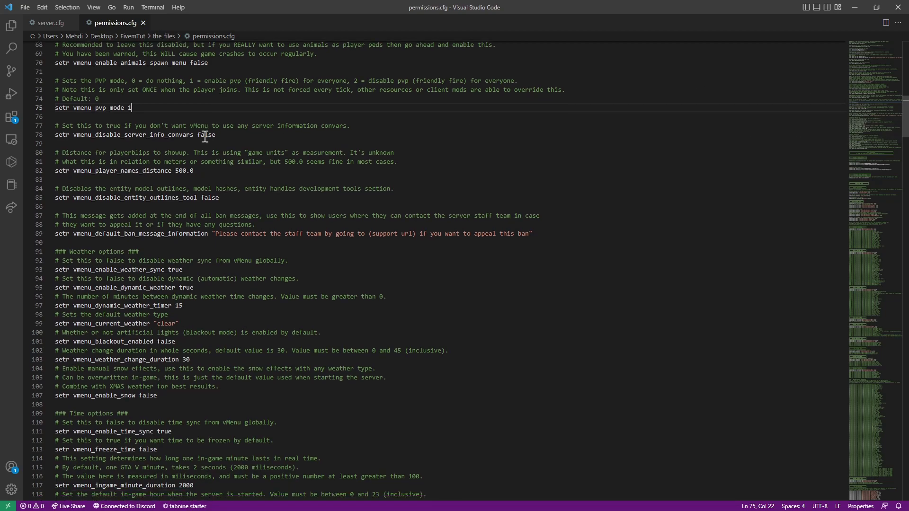
click(232, 136)
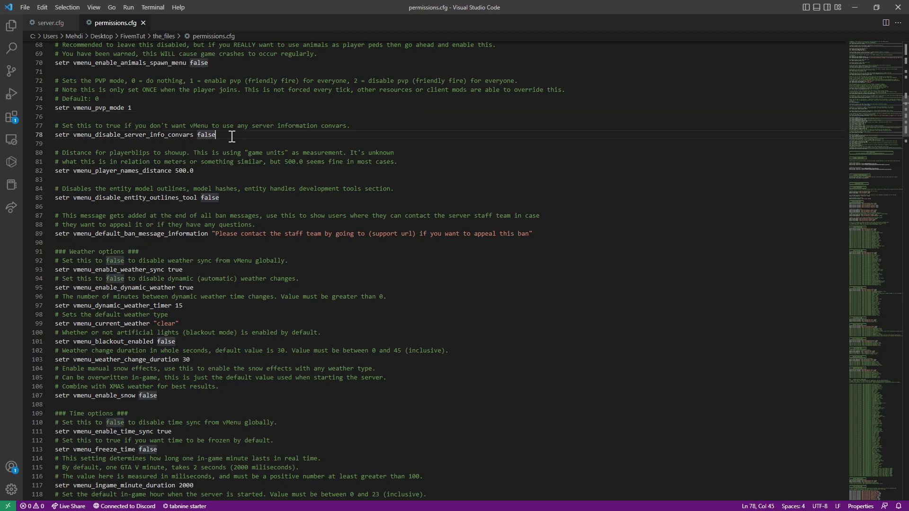
click(206, 166)
key(Left)
key(Left)
key(Left)
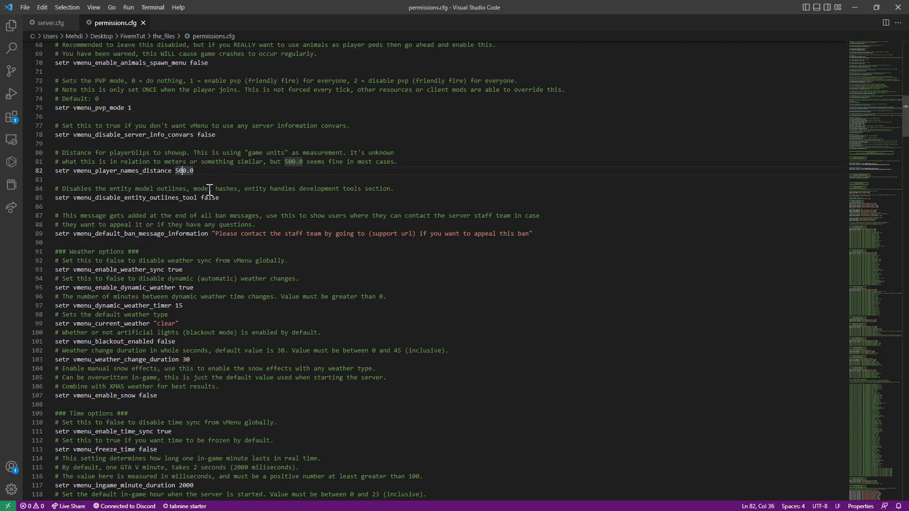
key(Right)
key(Right)
key(Right)
scroll(898, 132, down, 3)
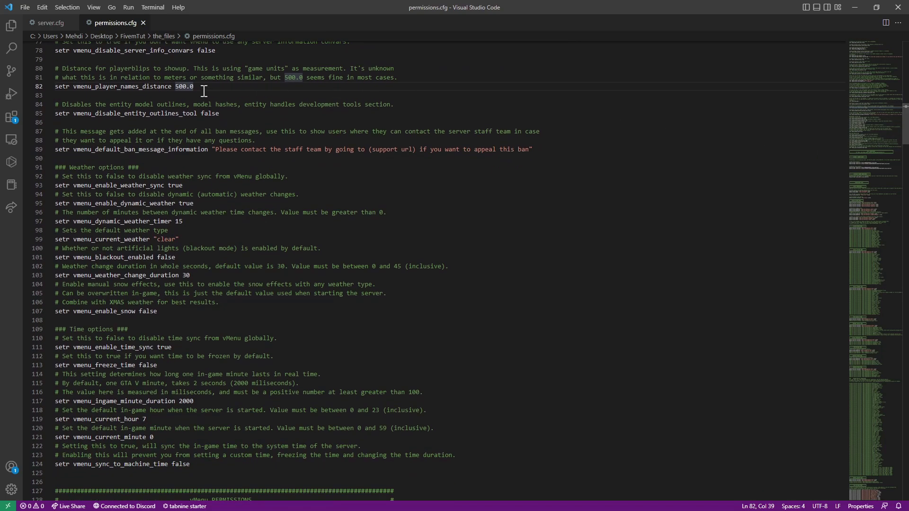
drag(214, 86, 178, 86)
click(176, 87)
click(204, 86)
Review the entity outlines tool setting and the default ban message information text
click(225, 114)
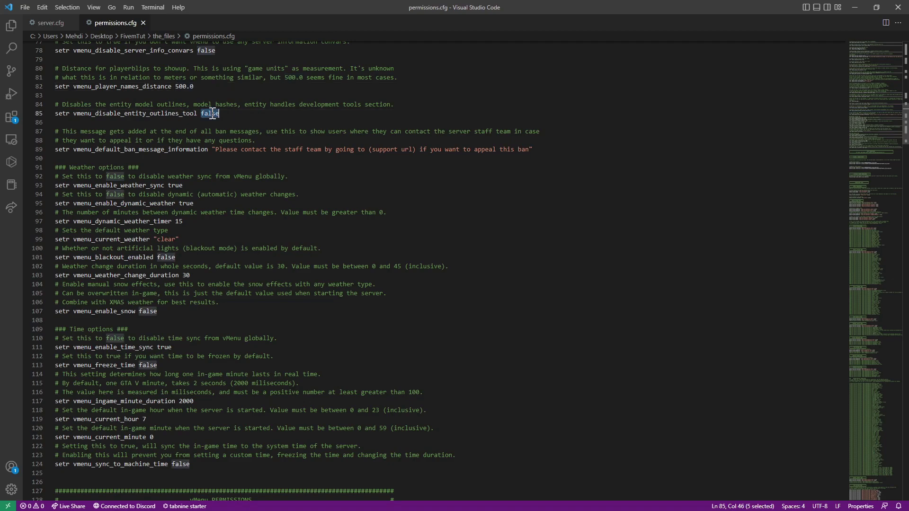
triple_click(251, 111)
click(251, 111)
drag(74, 150, 539, 150)
click(565, 148)
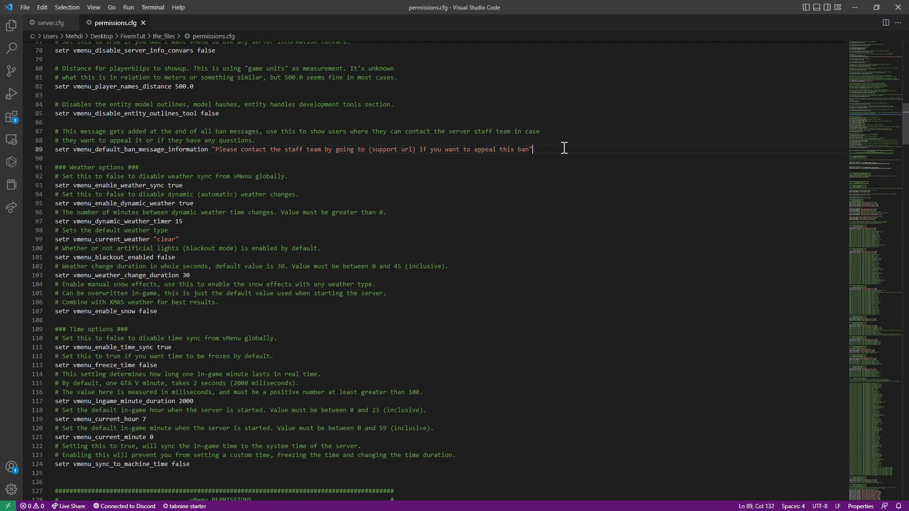
shift+click(216, 150)
click(280, 159)
scroll(668, 143, down, 5)
scroll(508, 150, up, 2)
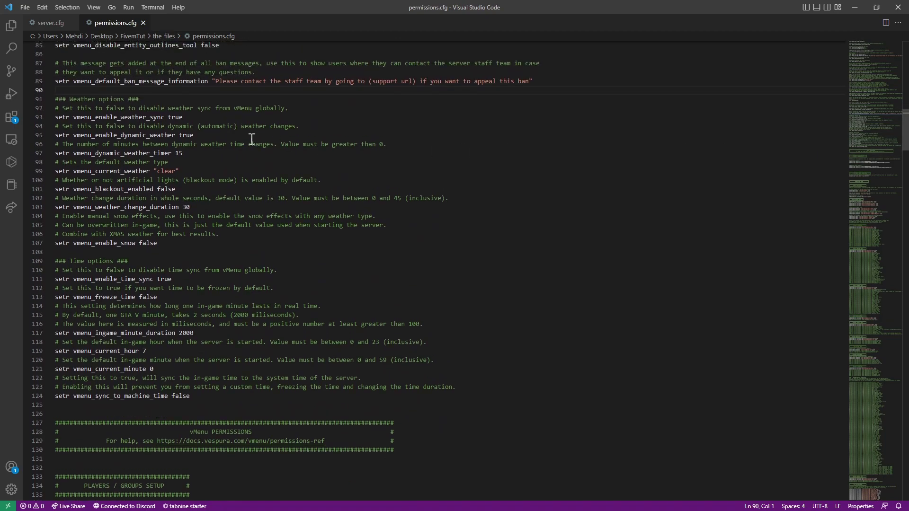
Examine the weather sync, dynamic weather, weather timer and default weather type options
click(226, 118)
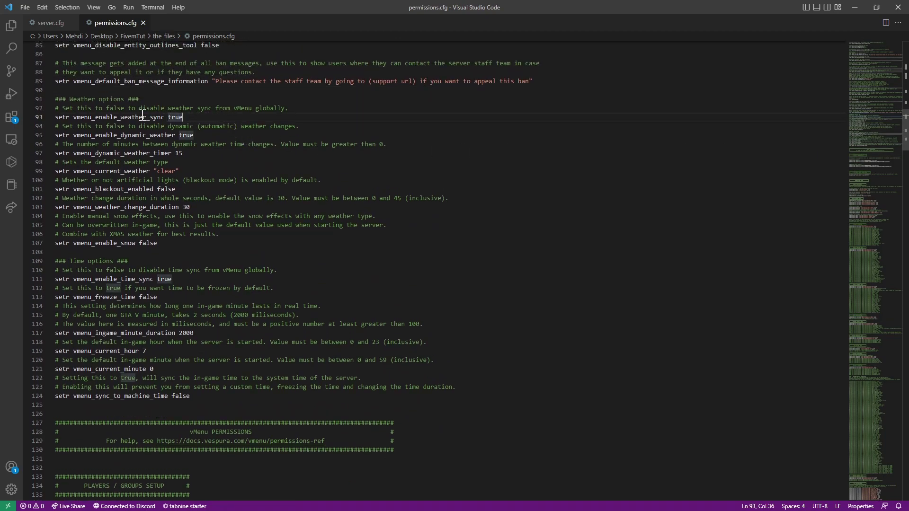
click(213, 138)
click(210, 155)
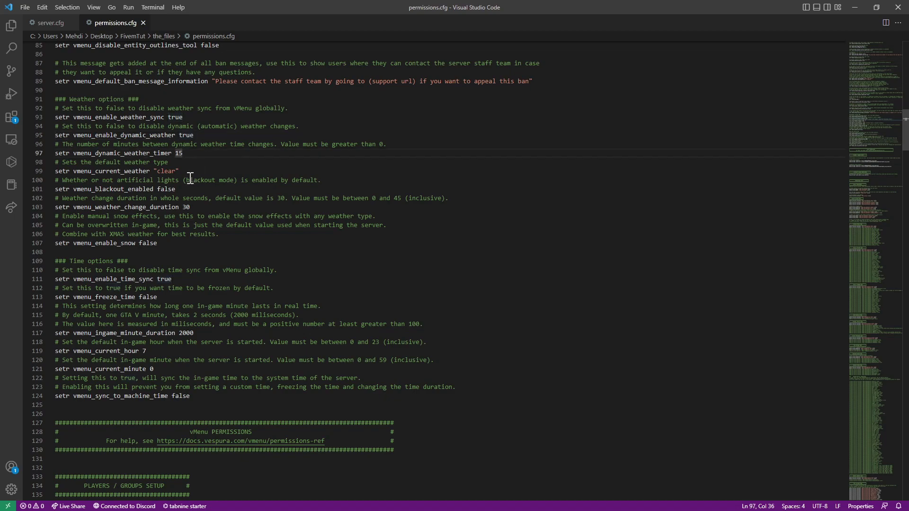
click(199, 174)
double_click(167, 171)
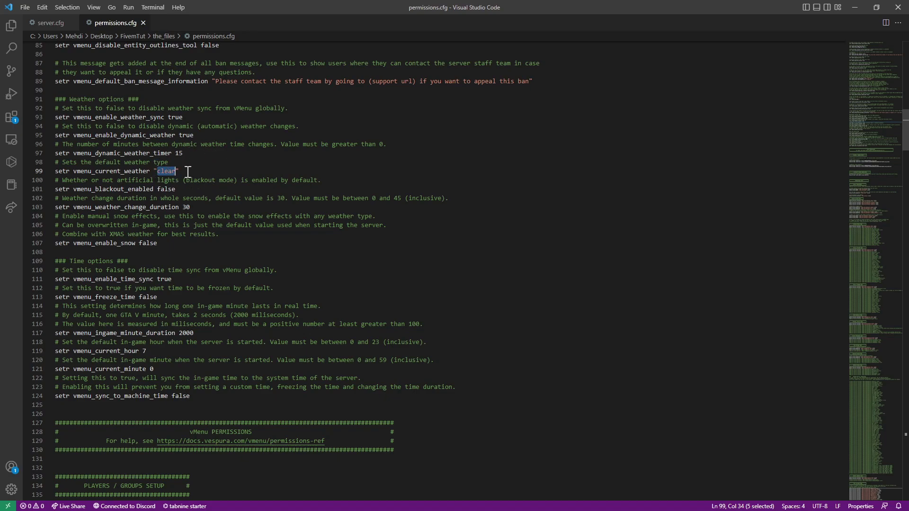
click(214, 170)
drag(215, 169, 152, 168)
click(215, 170)
drag(215, 171, 55, 162)
Examine the blackout mode, weather change duration and snow effects options
click(250, 189)
drag(175, 189, 41, 189)
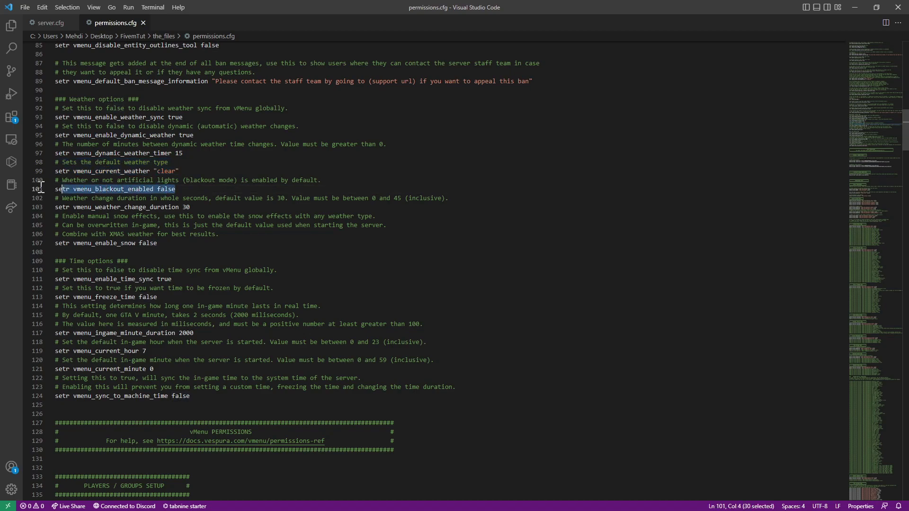
click(189, 198)
double_click(176, 189)
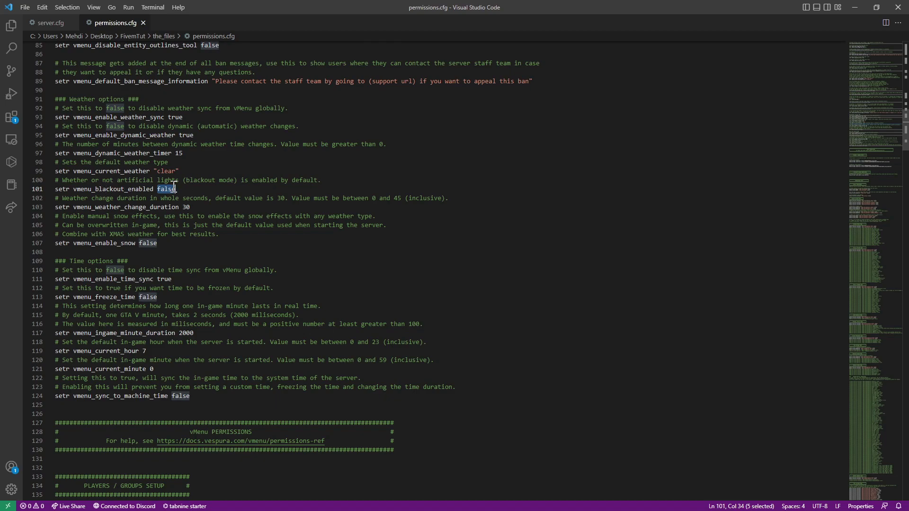
click(200, 188)
double_click(174, 189)
click(176, 189)
double_click(175, 188)
click(211, 207)
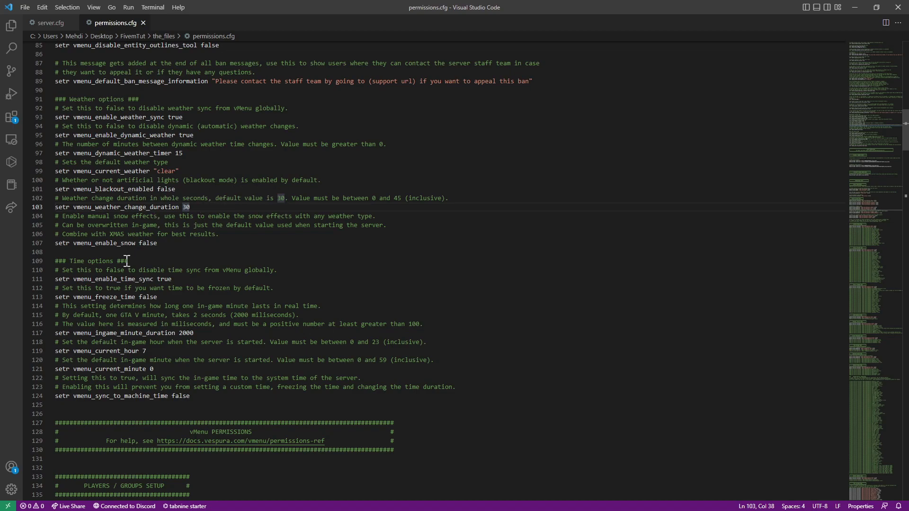
scroll(904, 156, down, 2)
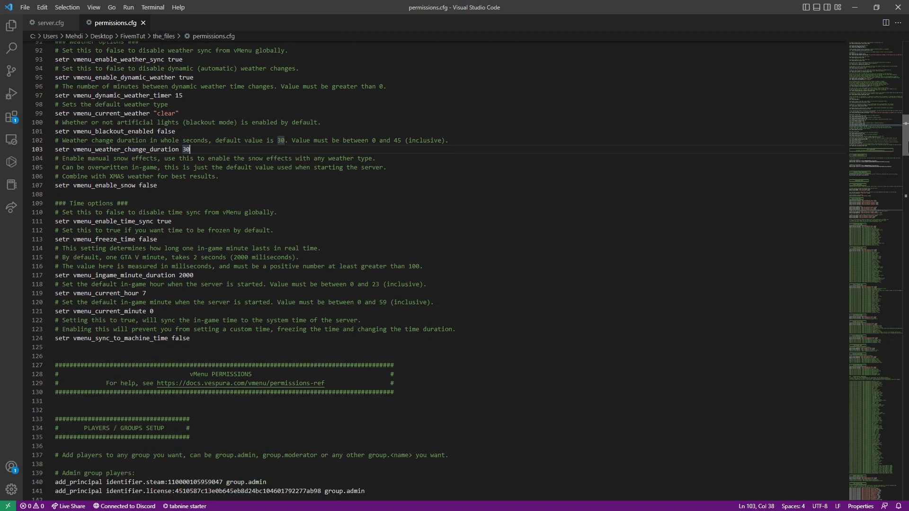
scroll(904, 156, down, 3)
click(158, 117)
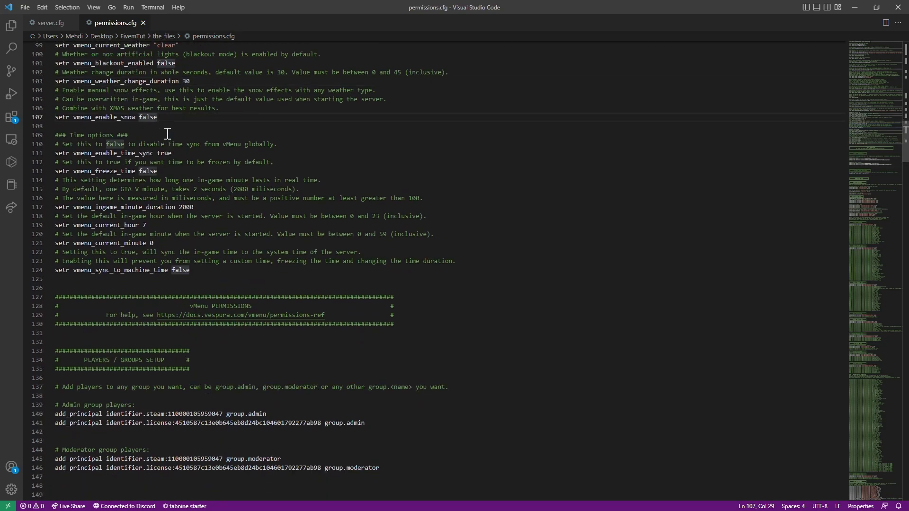
Review the time options block, from time sync through syncing to machine time
drag(213, 270, 55, 136)
click(289, 134)
Examine the steam and license identifier entries under the admin group players
scroll(901, 151, down, 9)
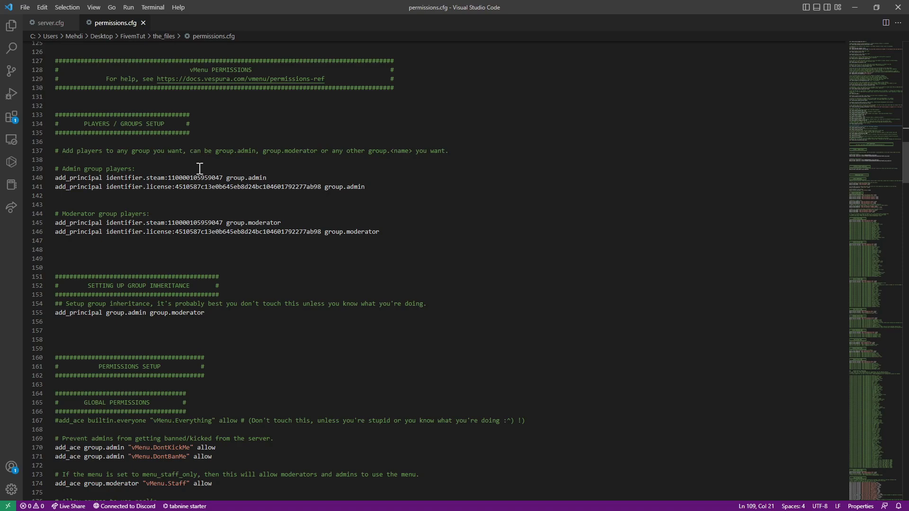
double_click(165, 178)
double_click(189, 178)
click(240, 187)
double_click(241, 187)
click(223, 174)
double_click(214, 178)
double_click(227, 187)
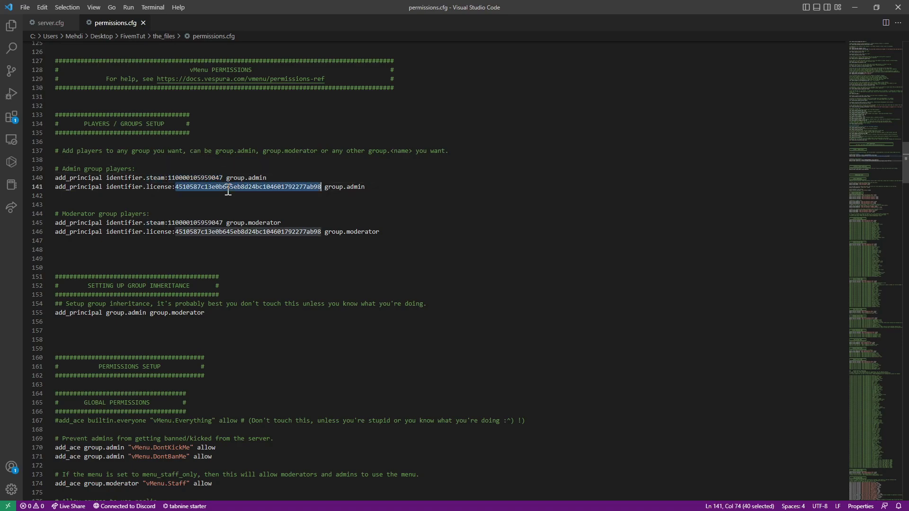
click(140, 169)
double_click(195, 179)
click(262, 176)
drag(395, 192, 56, 178)
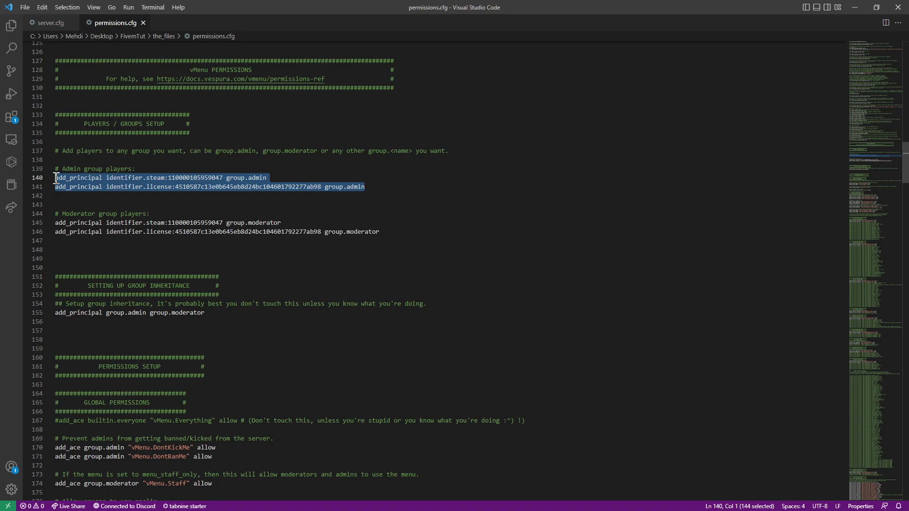
key(Delete)
key(Delete)
key(shift+Up)
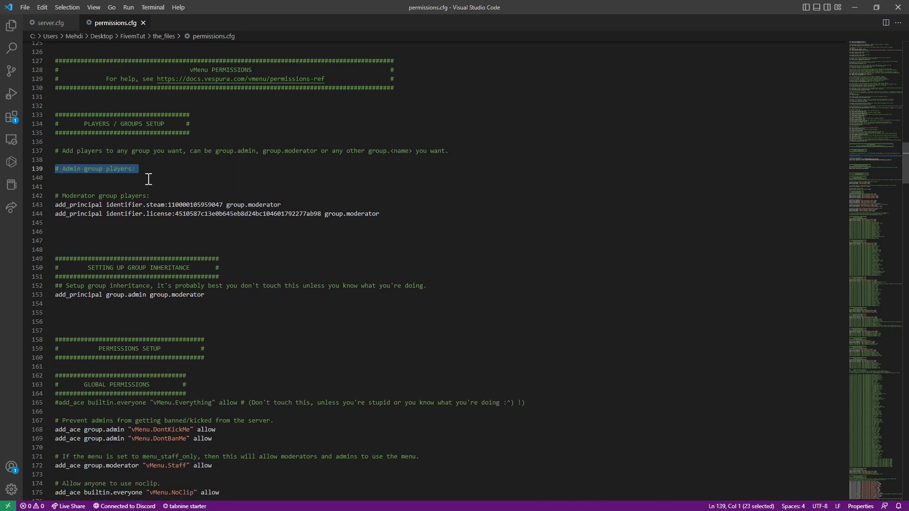
key(ctrl+z)
Delete the admin group players comment, its two add_principal lines and the leftover blank lines
click(308, 196)
drag(374, 183, 46, 169)
key(Delete)
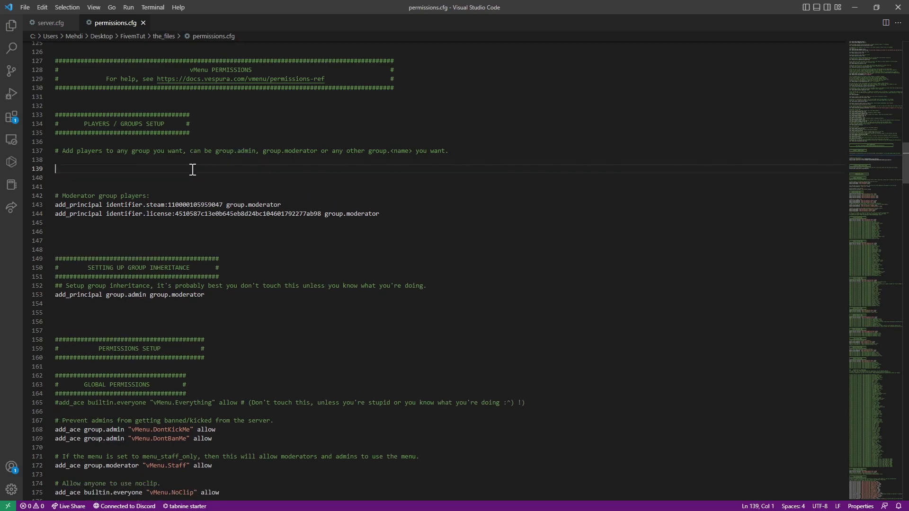
key(Delete)
click(408, 195)
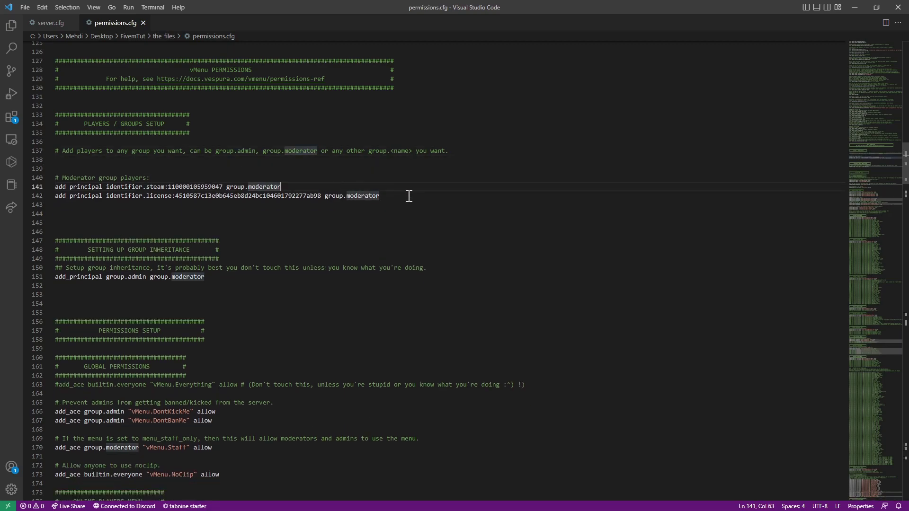
Try changing the first moderator entry to a discord identifier and clearing the identifiers, then undo these edits
double_click(163, 187)
text(discord)
double_click(191, 186)
key(BackSpace)
click(169, 196)
double_click(182, 196)
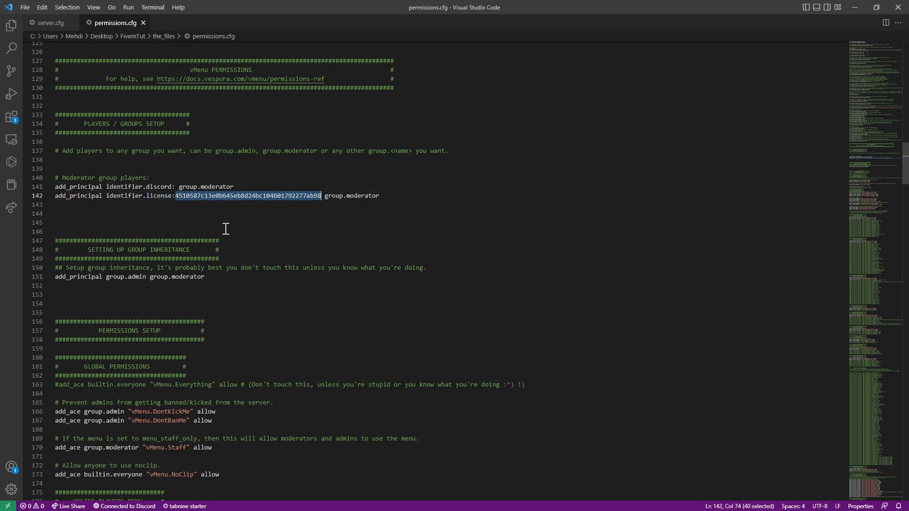
key(Left)
key(Left)
key(ctrl+shift+Left)
key(BackSpace)
key(BackSpace)
key(ctrl+z)
key(ctrl+z)
key(ctrl+z)
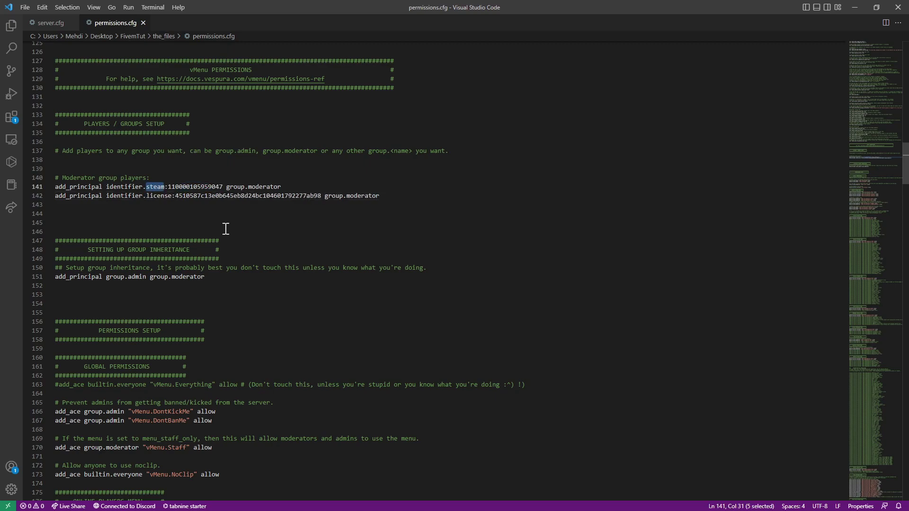
Review the steam and license add_principal lines for the moderator group
triple_click(193, 187)
click(244, 195)
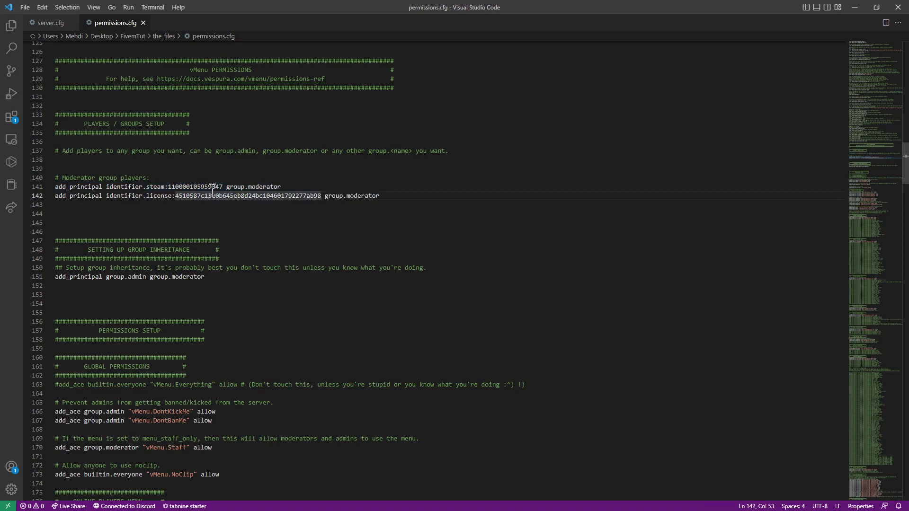
click(396, 195)
click(246, 240)
click(242, 220)
drag(420, 189, 14, 186)
click(297, 186)
Add the line "add_principal group.superadmin group.admin" above the admin-to-moderator entry in the group inheritance section
scroll(903, 173, down, 5)
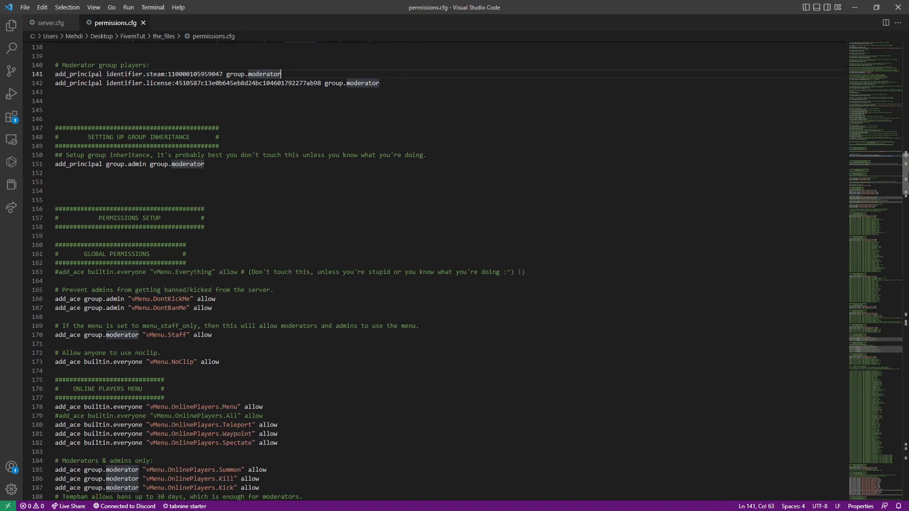
scroll(830, 184, down, 3)
click(224, 101)
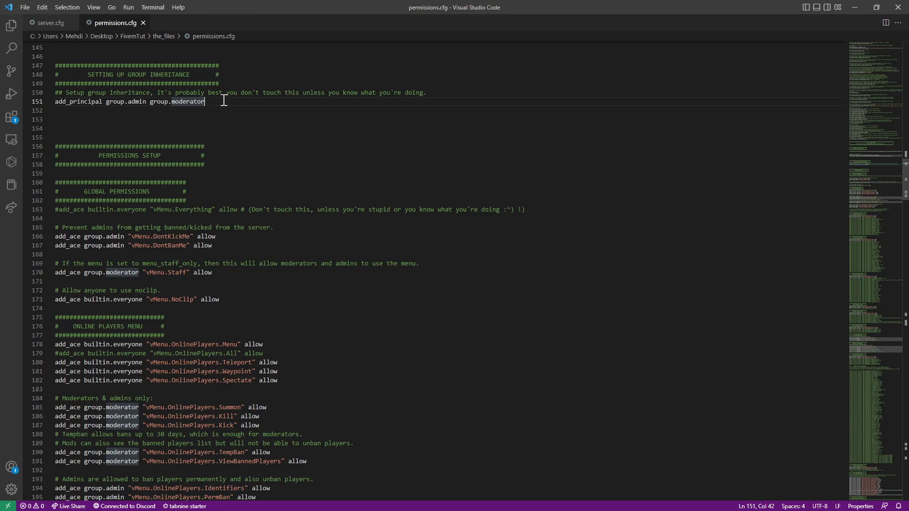
drag(223, 100, 114, 100)
key(Home)
key(Return)
key(Up)
text(add_principal)
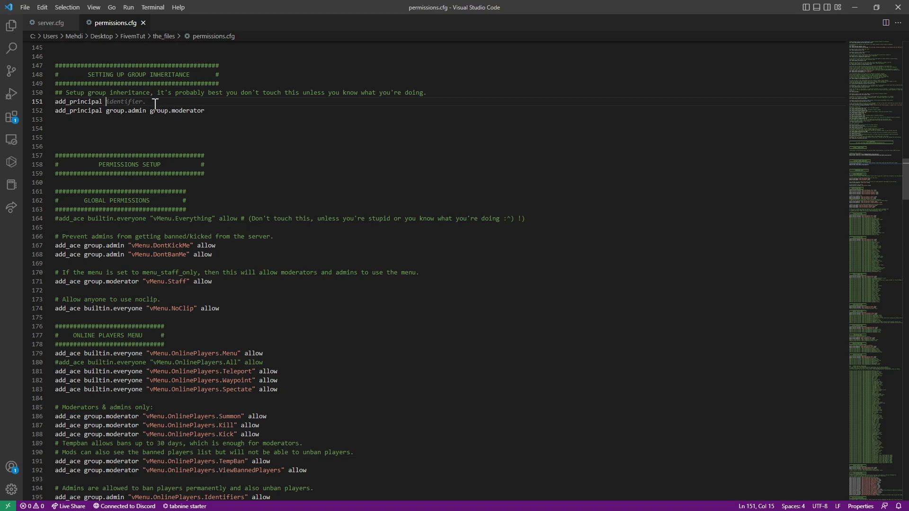
mouse_move(201, 104)
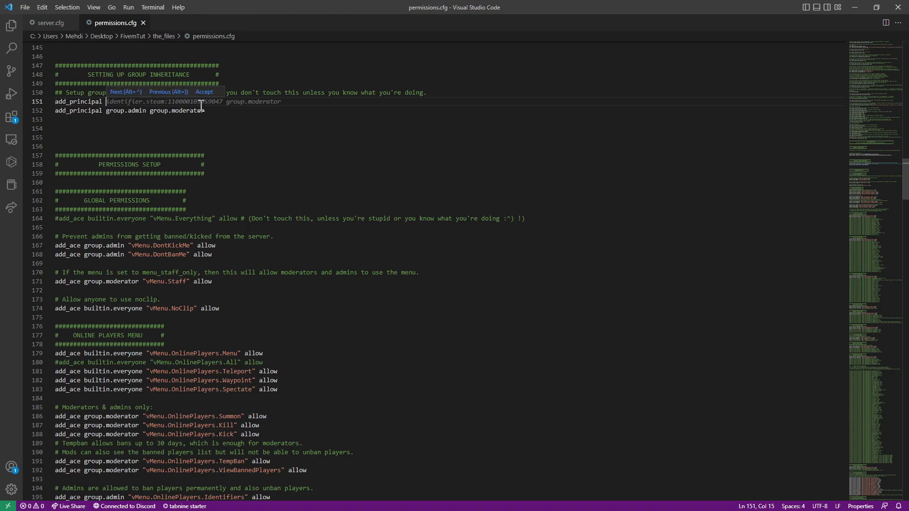
text(gr)
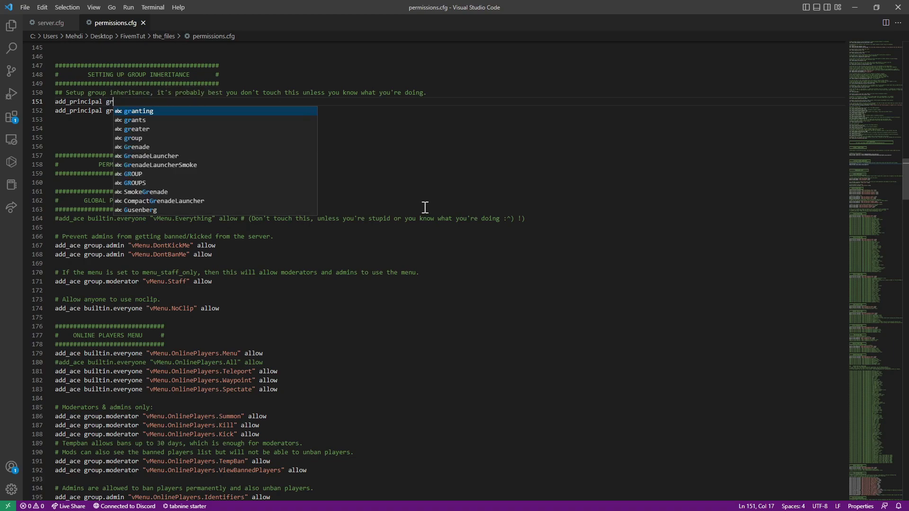
text(oup.superad)
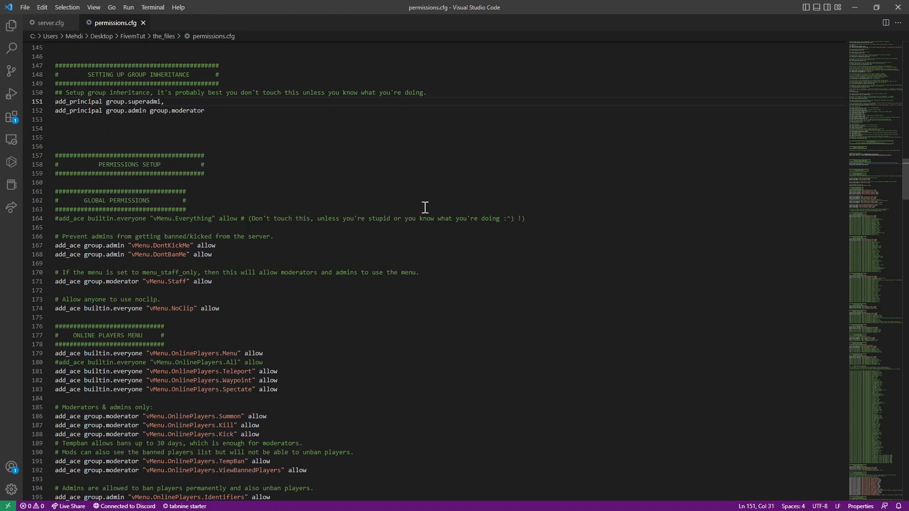
text(min group)
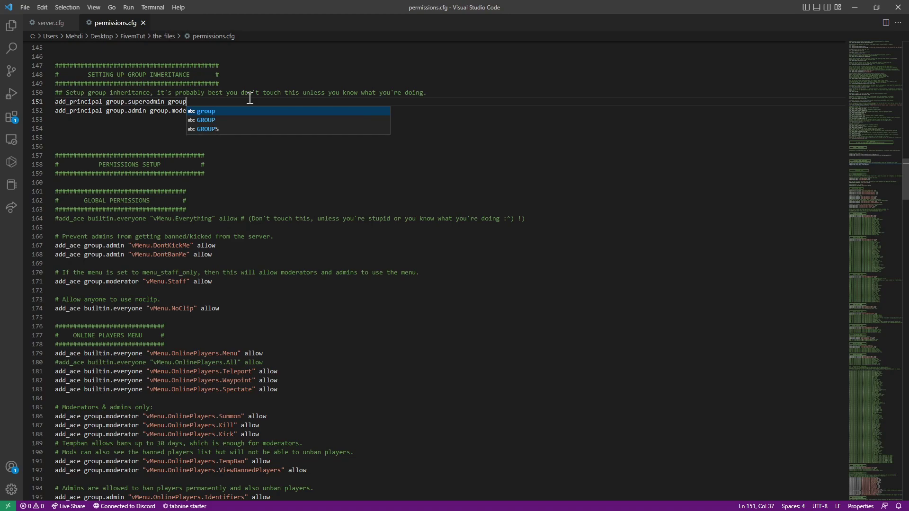
text(.admibn)
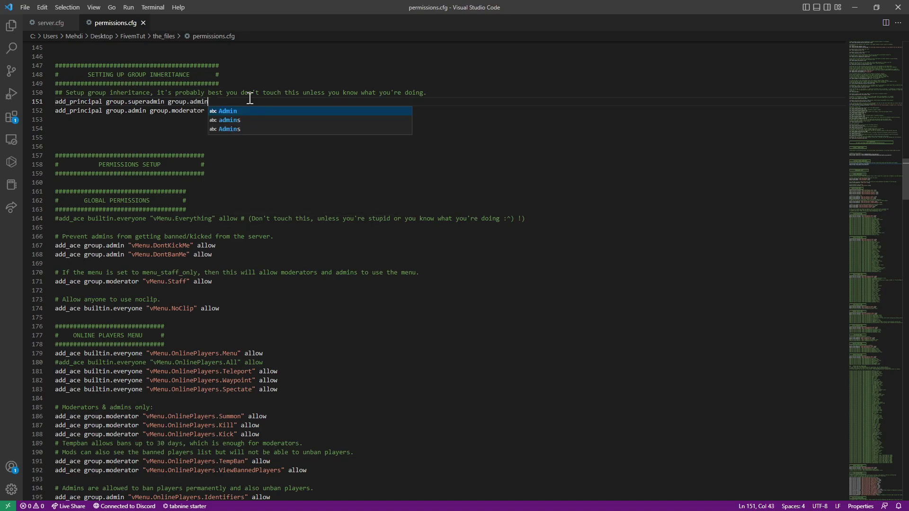
Review how the superadmin, admin and moderator groups inherit from each other in the two inheritance lines
drag(168, 101, 105, 97)
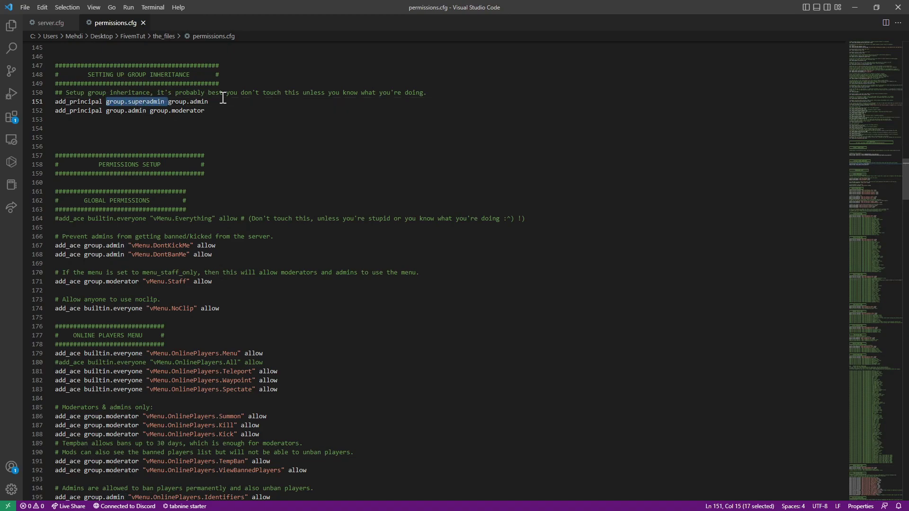
drag(222, 98, 105, 111)
click(163, 114)
drag(205, 112, 154, 109)
click(164, 103)
drag(148, 110, 106, 110)
drag(208, 111, 150, 111)
click(219, 141)
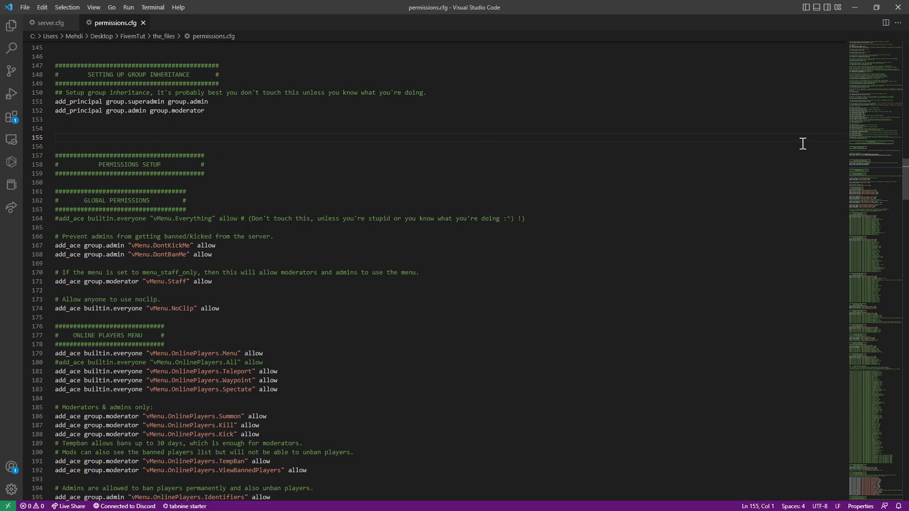
Examine the admin group's vMenu.DontKickMe and vMenu.DontBanMe entries in the global permissions
scroll(905, 180, down, 2)
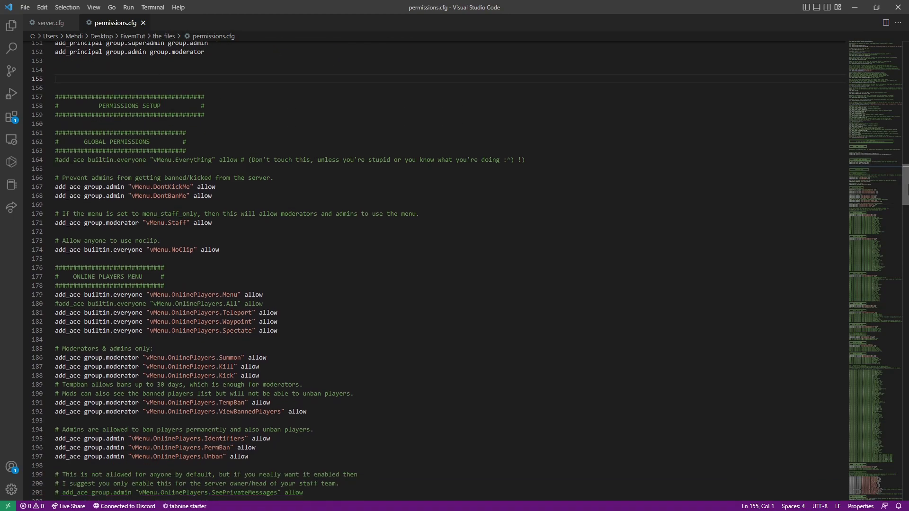
click(99, 187)
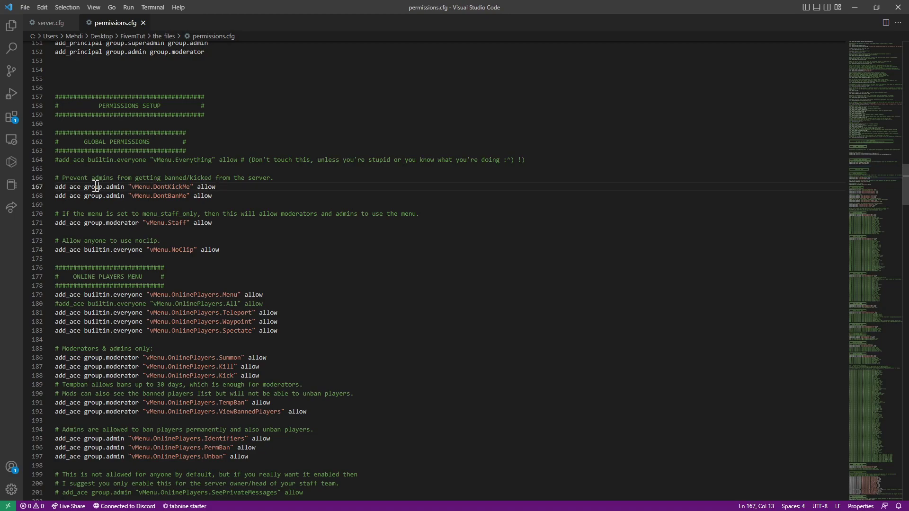
drag(131, 187, 217, 188)
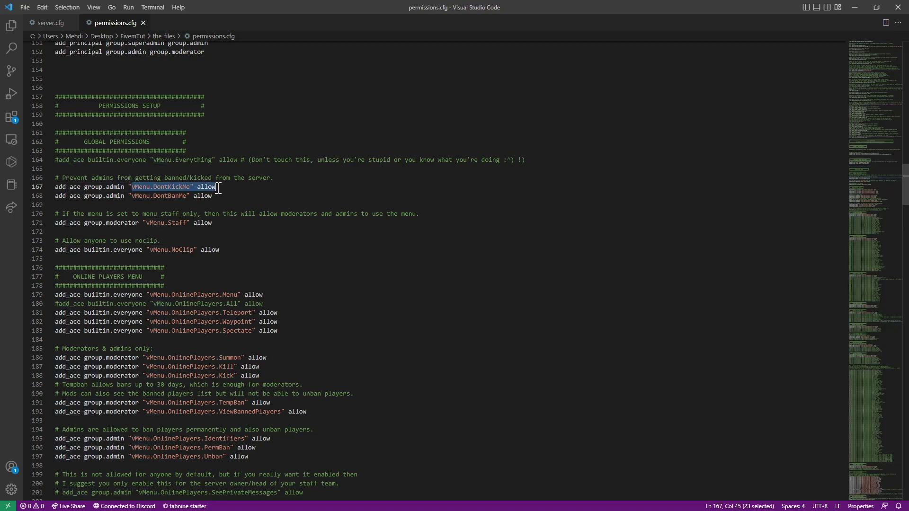
double_click(184, 194)
click(107, 186)
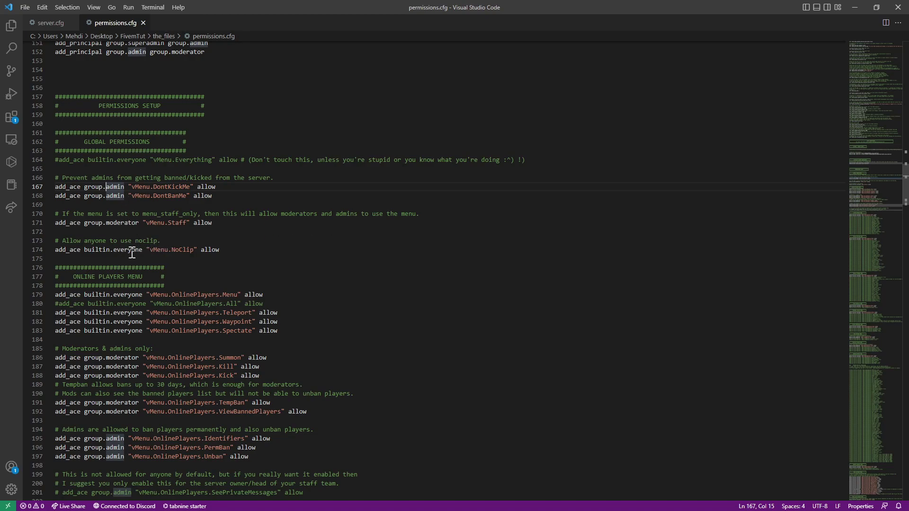
Replace builtin.everyone with group.moderator in the vMenu.NoClip permission, copying the group prefix from the vMenu.Staff line
drag(142, 223, 39, 224)
key(ctrl+c)
drag(141, 250, 50, 249)
key(ctrl+v)
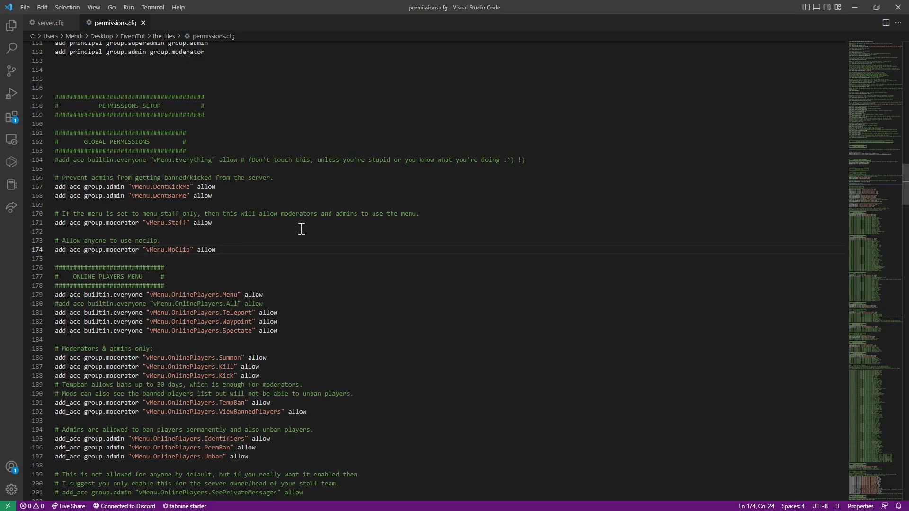
double_click(184, 248)
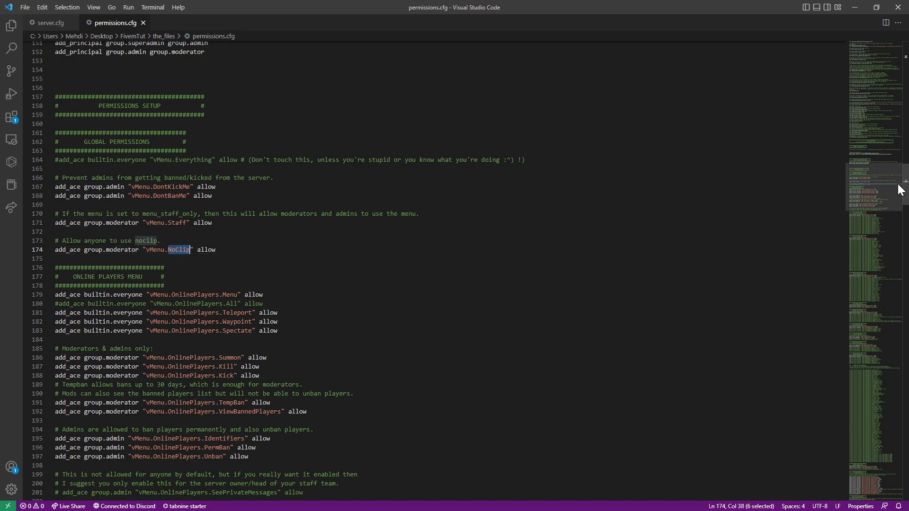
Examine the online players menu permissions for everyone, moderators and admins
scroll(905, 181, down, 2)
scroll(905, 190, down, 2)
scroll(904, 189, down, 3)
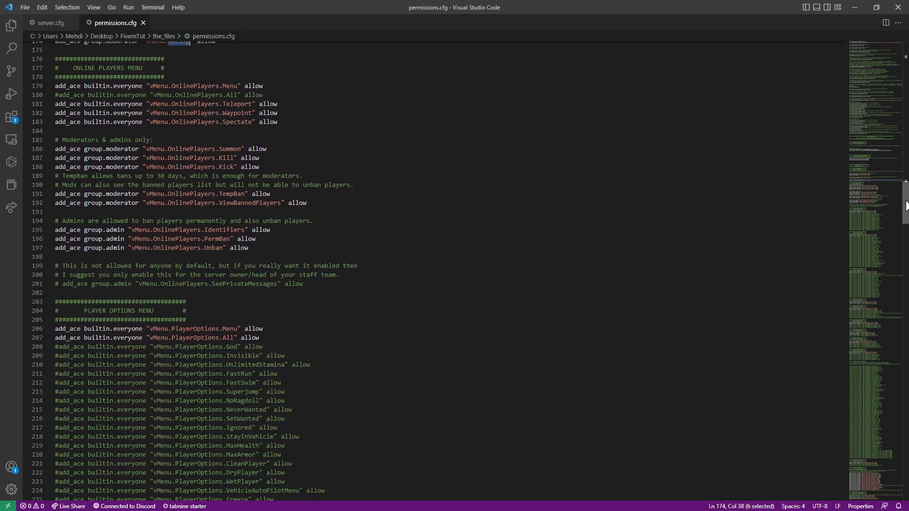
click(323, 79)
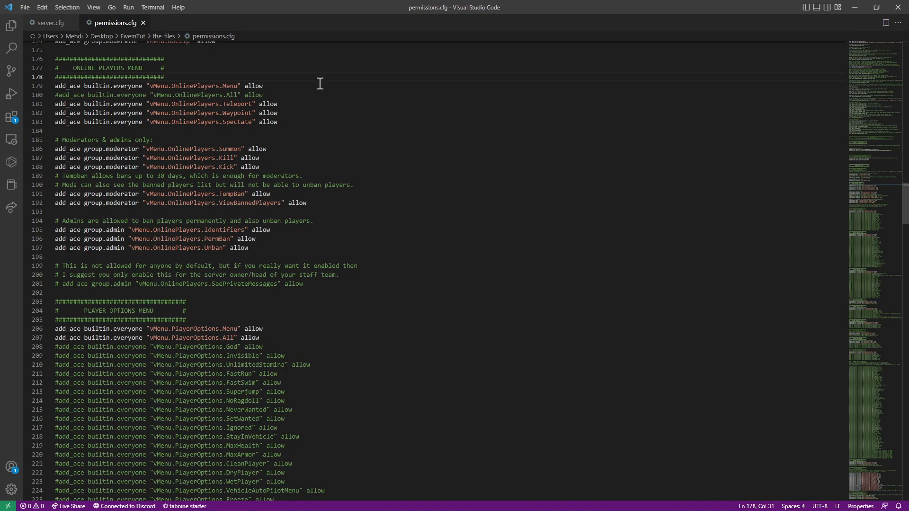
drag(320, 83, 355, 245)
click(355, 246)
drag(56, 88, 338, 252)
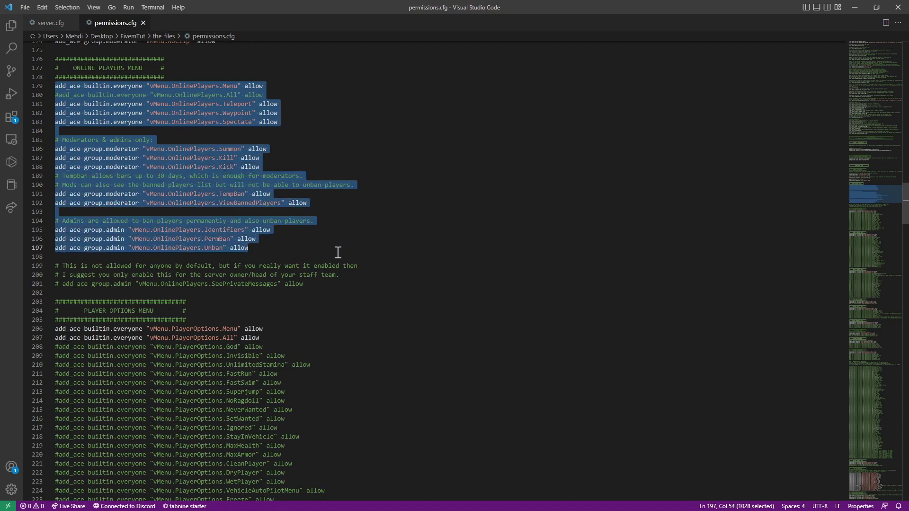
click(338, 252)
click(284, 158)
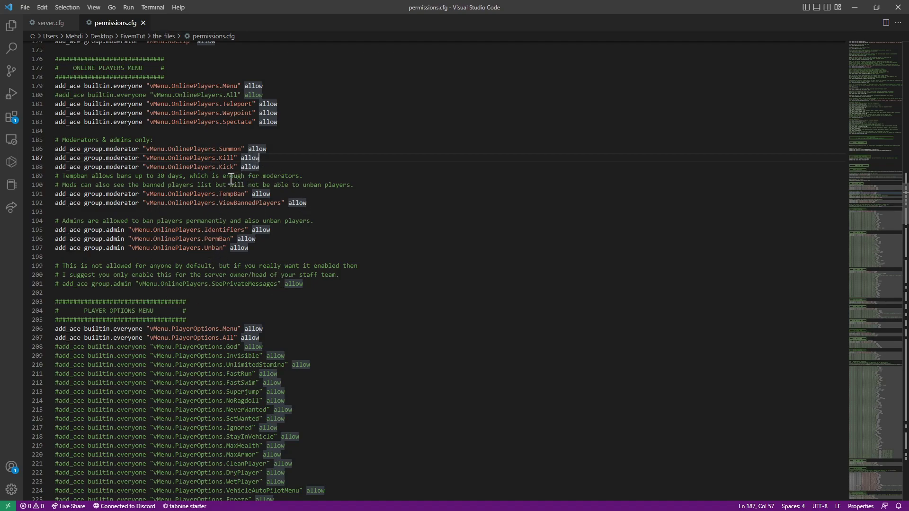
Try commenting out the admin permission vMenu.OnlinePlayers.Identifiers
click(226, 229)
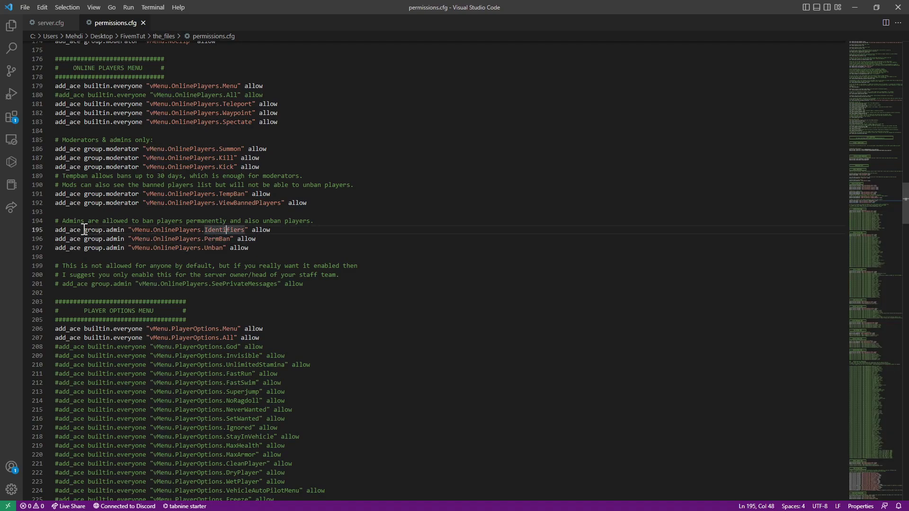
click(54, 230)
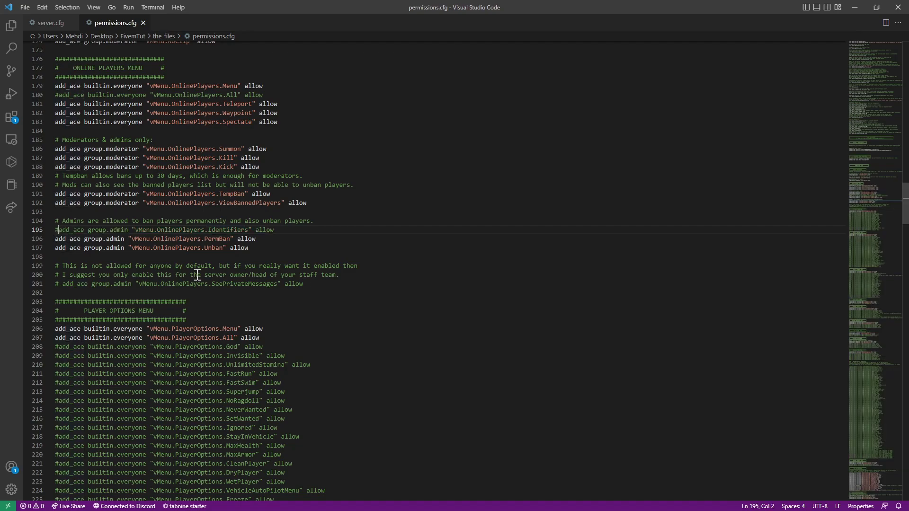
Try setting the everyone permission vMenu.OnlinePlayers.Menu to deny, then restore it to allow
click(57, 86)
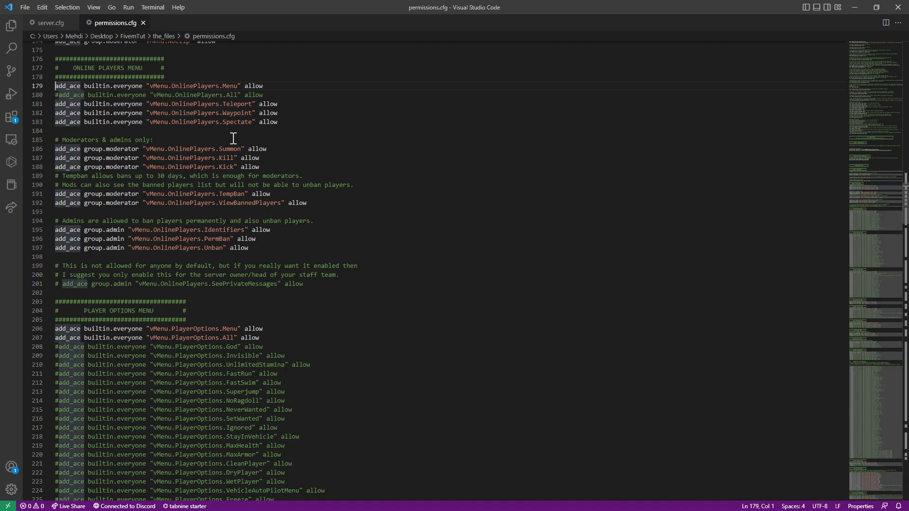
double_click(261, 85)
text(deny)
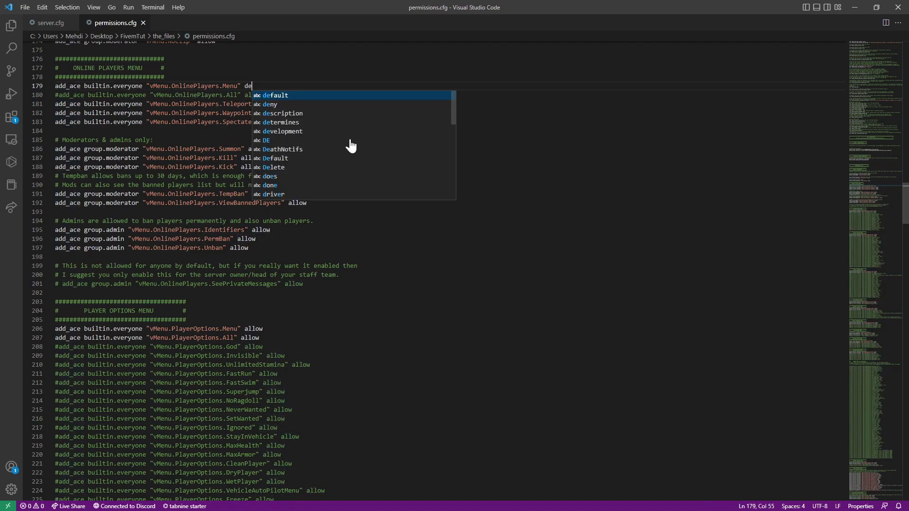
key(BackSpace)
key(BackSpace)
key(BackSpace)
key(BackSpace)
text(allow)
Comment out the everyone permission vMenu.OnlinePlayers.Menu with a leading #
key(Home)
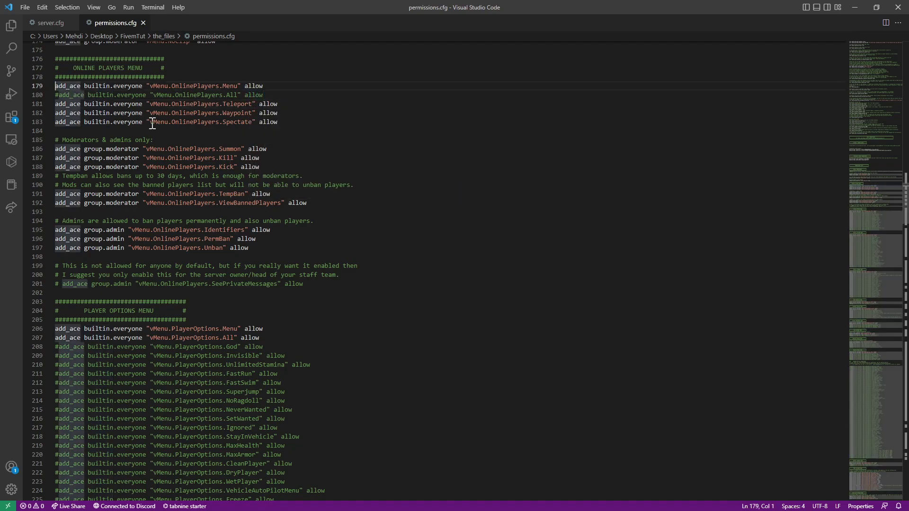
text(#)
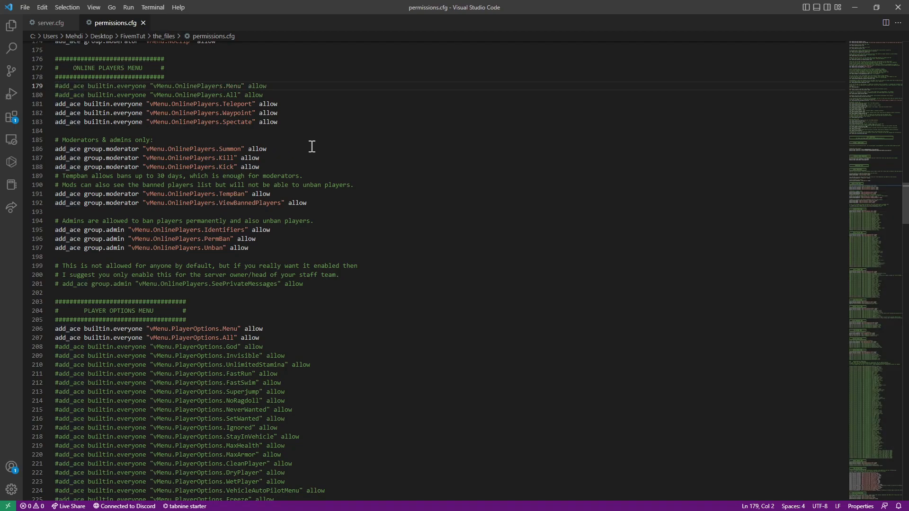
Examine the player options menu permissions for everyone, including the commented individual options
drag(905, 191, 906, 213)
click(284, 93)
click(278, 99)
click(318, 251)
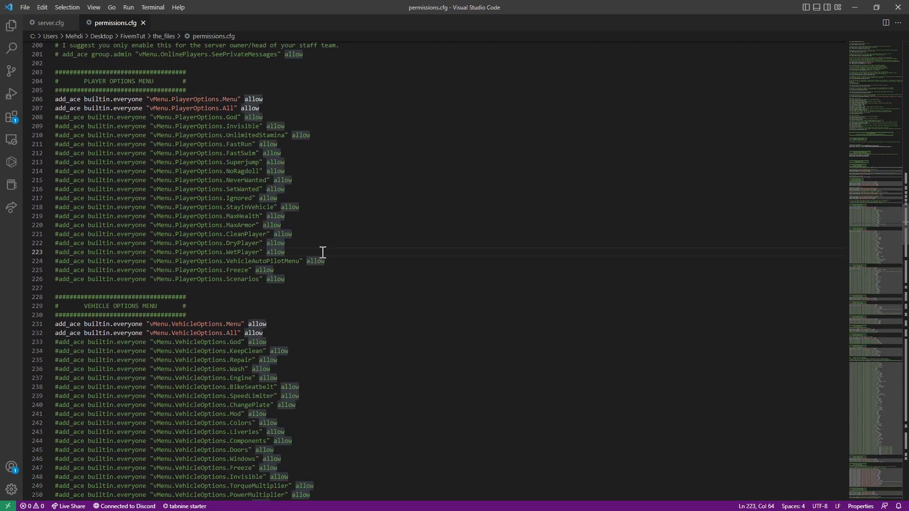
key(Up)
key(Up)
key(Up)
key(Up)
key(Up)
key(Up)
key(Up)
key(Up)
key(Up)
key(Up)
key(Up)
key(Up)
key(Up)
key(Up)
key(Up)
key(Up)
click(307, 135)
click(314, 188)
Duplicate the everyone permission vMenu.PlayerOptions.God on a new line directly below it, without the leading #
drag(270, 117, 57, 117)
click(278, 118)
key(Return)
key(ctrl+v)
key(Home)
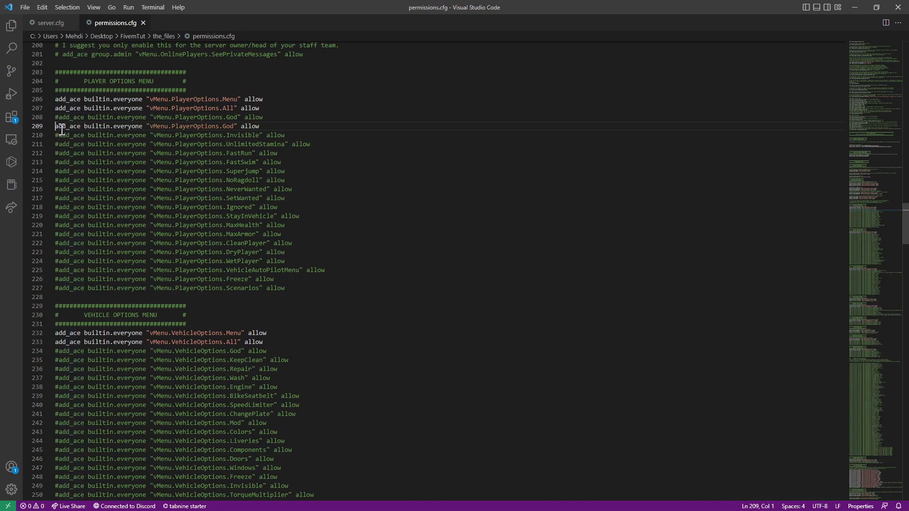
drag(55, 118, 59, 117)
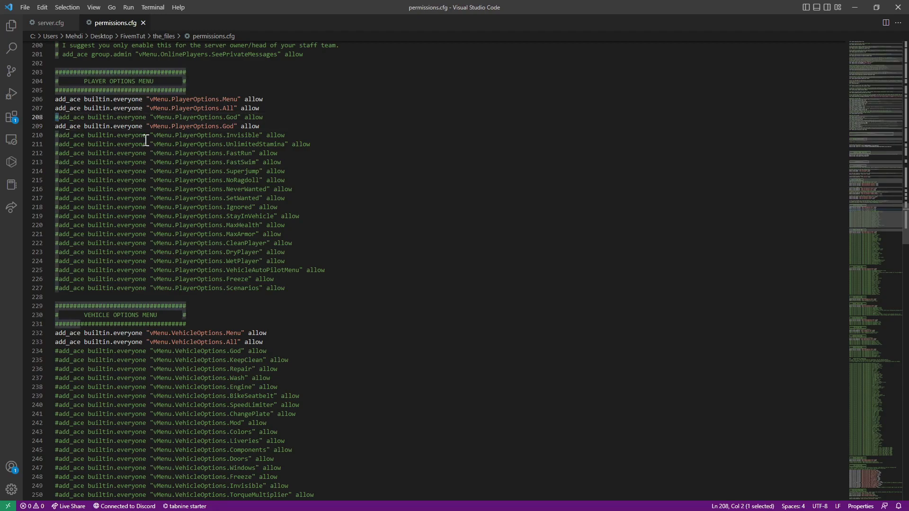
key(Right)
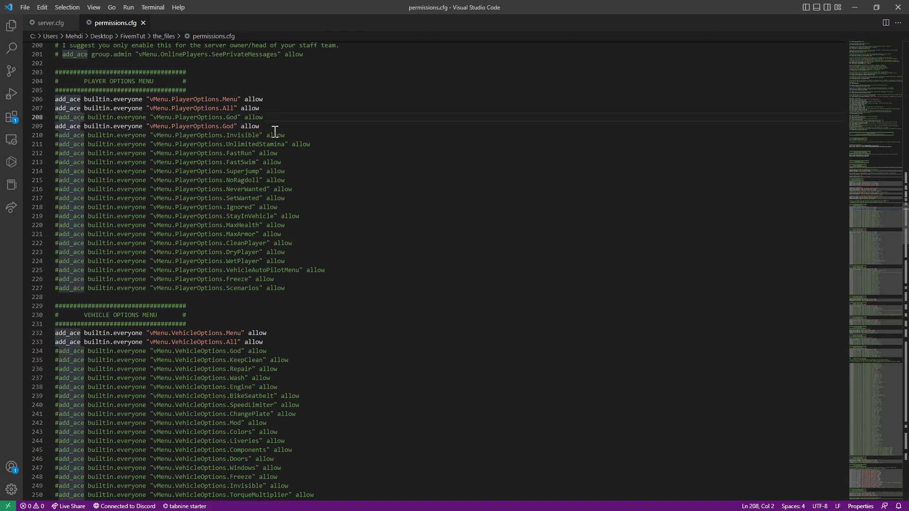
drag(264, 117, 56, 119)
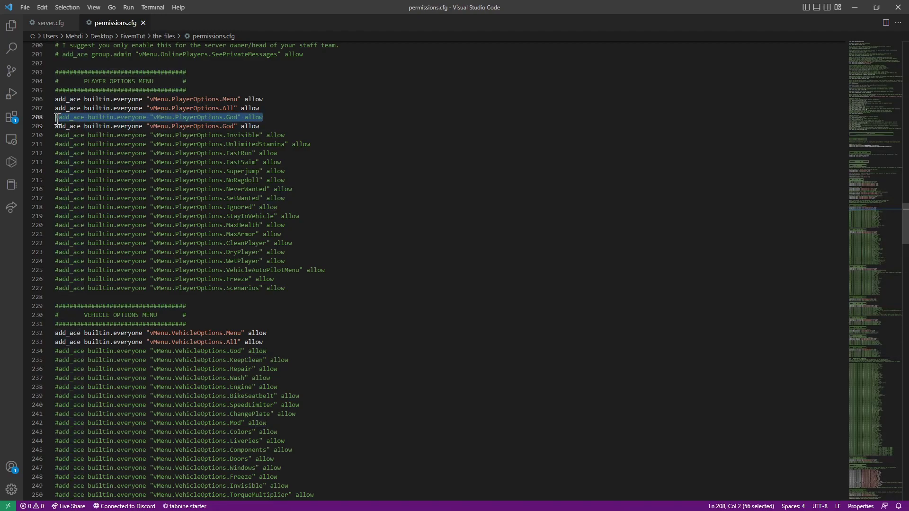
click(263, 125)
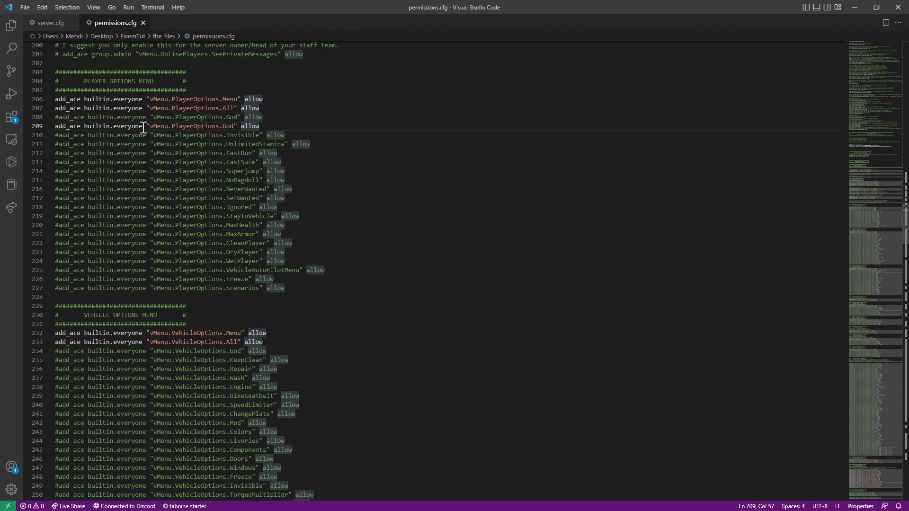
Replace builtin.everyone with group.admin in the uncommented vMenu.PlayerOptions.God line
drag(143, 126, 85, 126)
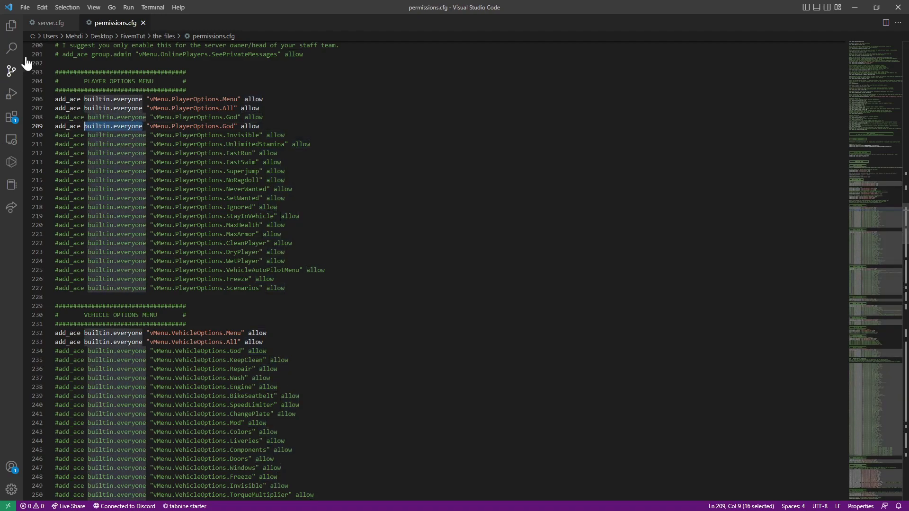
text(grpu)
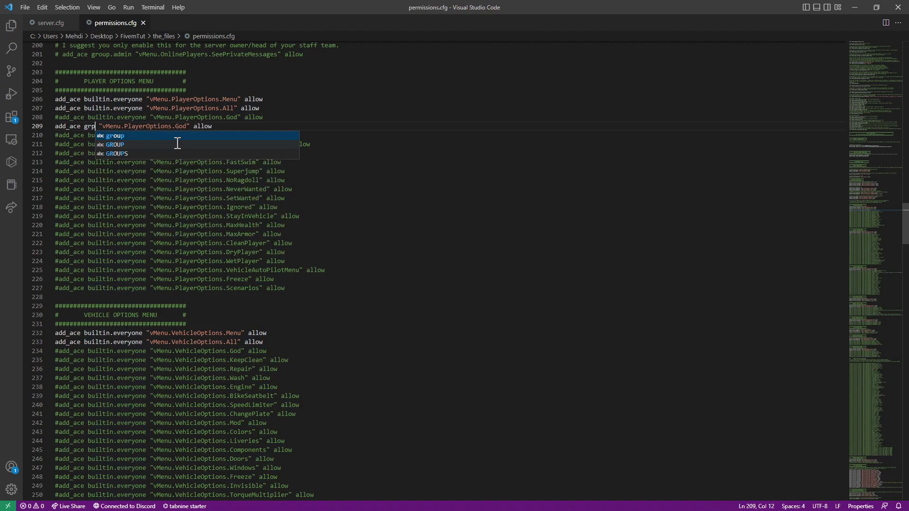
key(BackSpace)
key(BackSpace)
text(oup.admin)
click(124, 189)
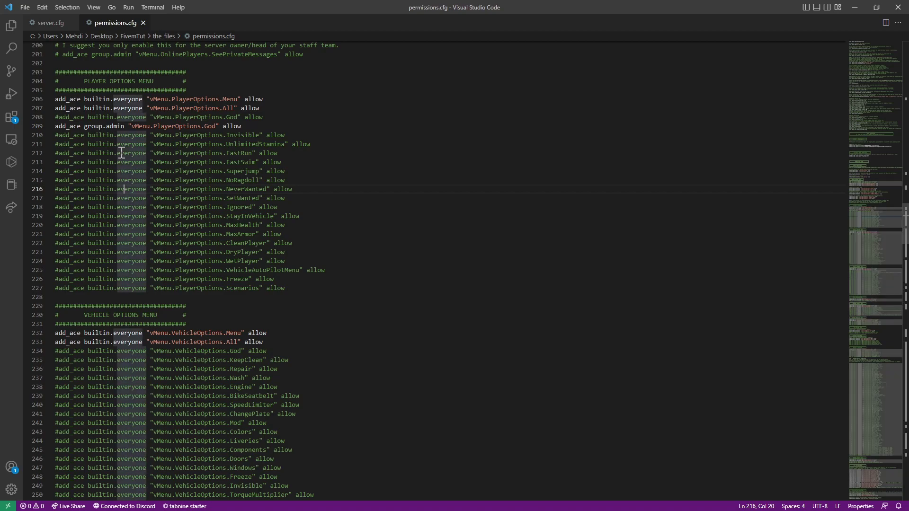
double_click(115, 126)
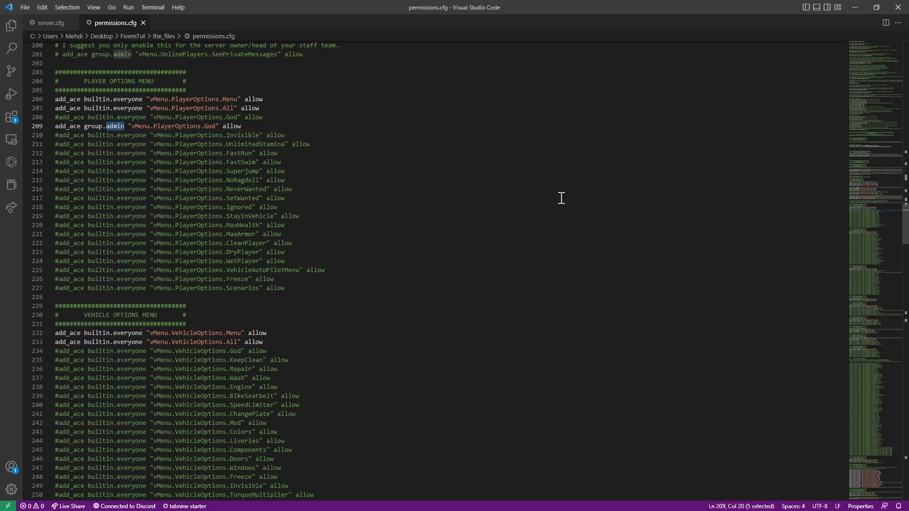
click(257, 226)
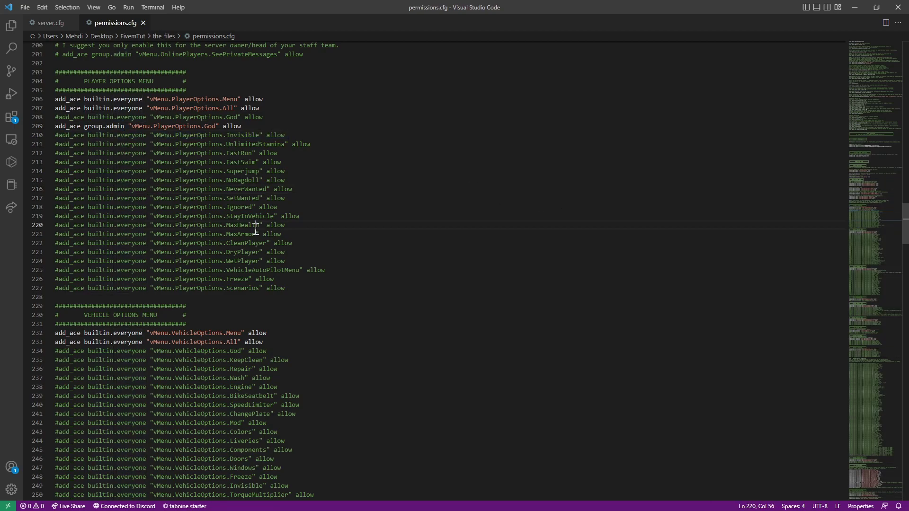
Uncomment the everyone player options permissions MaxHealth, MaxArmor, CleanPlayer, DryPlayer and WetPlayer
click(60, 224)
key(BackSpace)
key(Down)
key(Delete)
key(Down)
key(Down)
key(Delete)
key(Up)
key(Right)
key(BackSpace)
key(Down)
key(Down)
key(BackSpace)
key(Down)
key(Right)
Review the enabled and commented permissions throughout the player options menu section
key(Down)
key(Up)
key(Up)
key(Up)
key(Up)
key(Up)
key(Up)
key(Up)
key(Up)
key(Up)
key(Up)
key(Up)
key(Up)
key(Up)
key(Up)
key(Up)
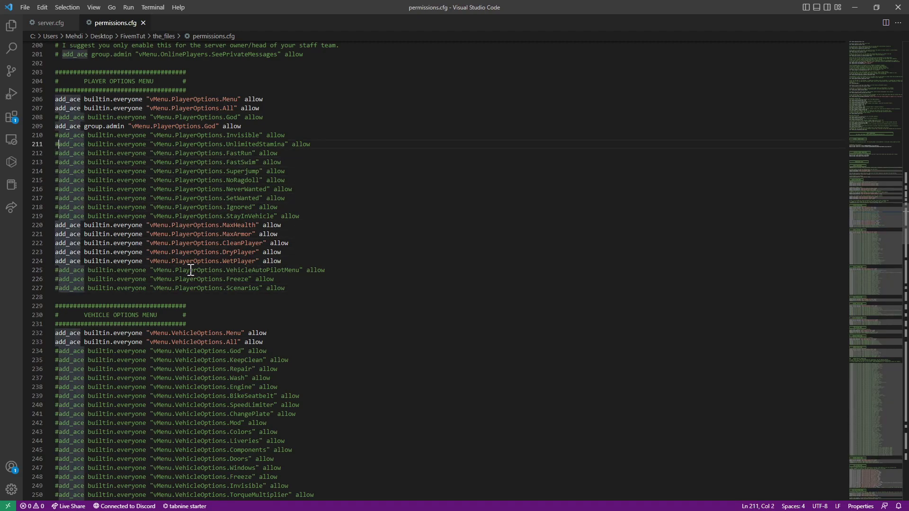
key(Down)
key(Down)
key(Down)
key(Down)
key(Down)
key(Down)
key(Down)
key(Down)
key(Down)
key(Down)
click(217, 286)
click(491, 258)
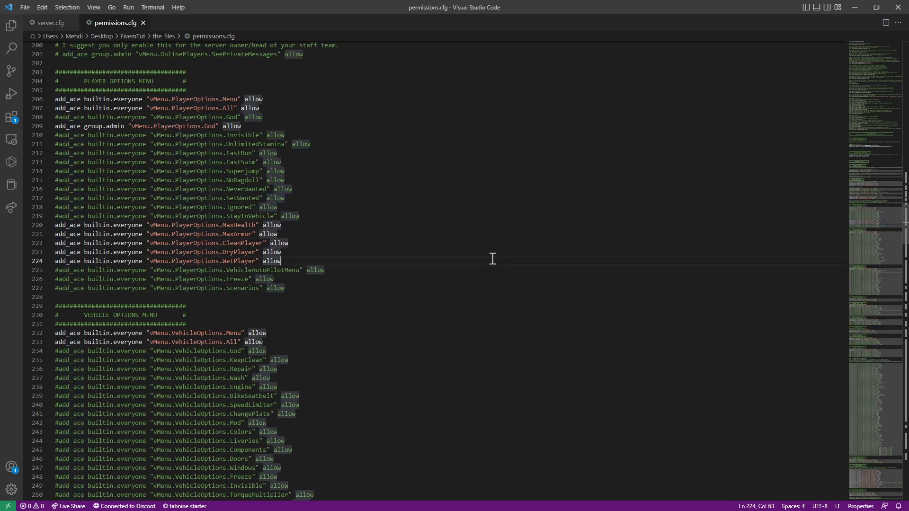
Examine the vehicle options menu permissions, from vMenu.VehicleOptions.God to vMenu.VehicleOptions.VOPlaneBombs
scroll(905, 237, down, 7)
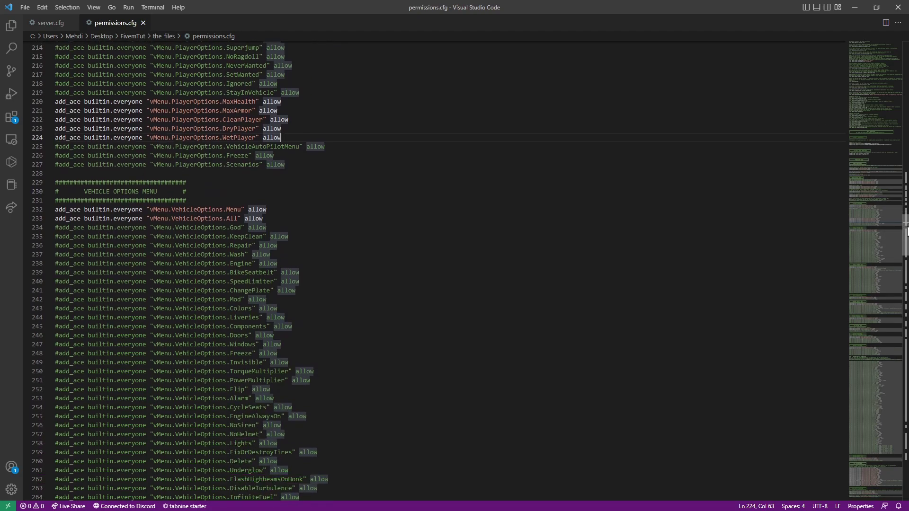
scroll(906, 237, down, 1)
click(280, 127)
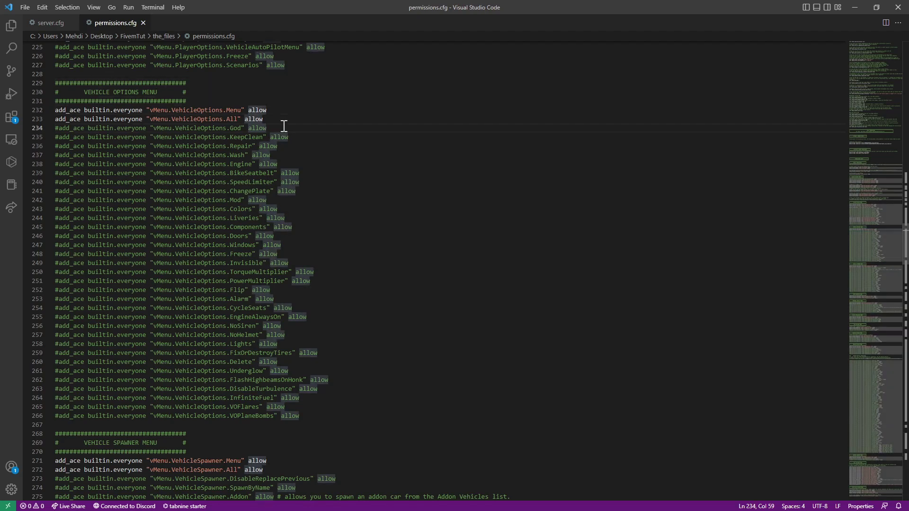
drag(283, 126, 343, 411)
click(343, 411)
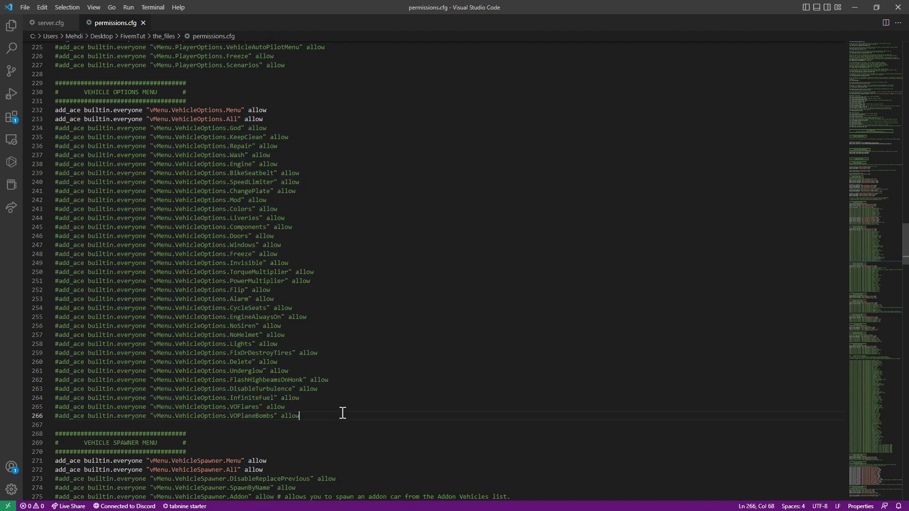
click(302, 144)
click(320, 269)
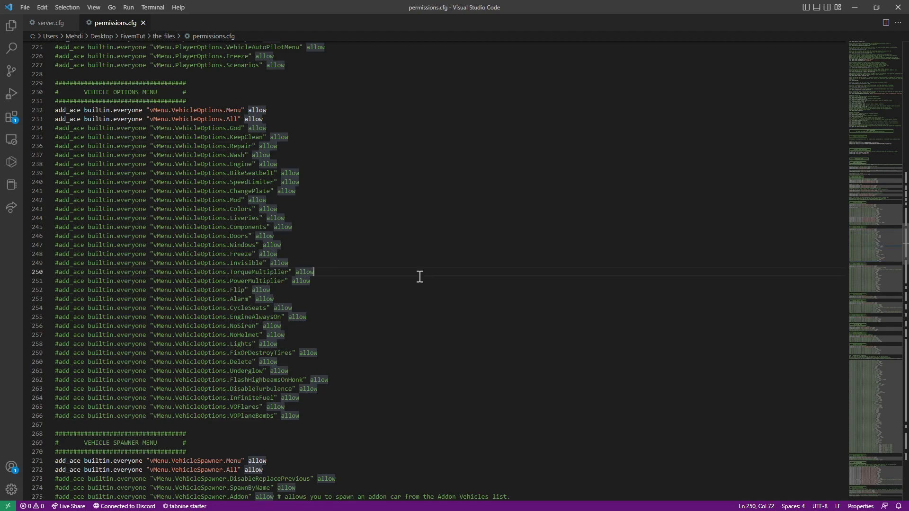
Examine the vehicle spawner menu permissions and their vehicle classes
scroll(903, 268, down, 8)
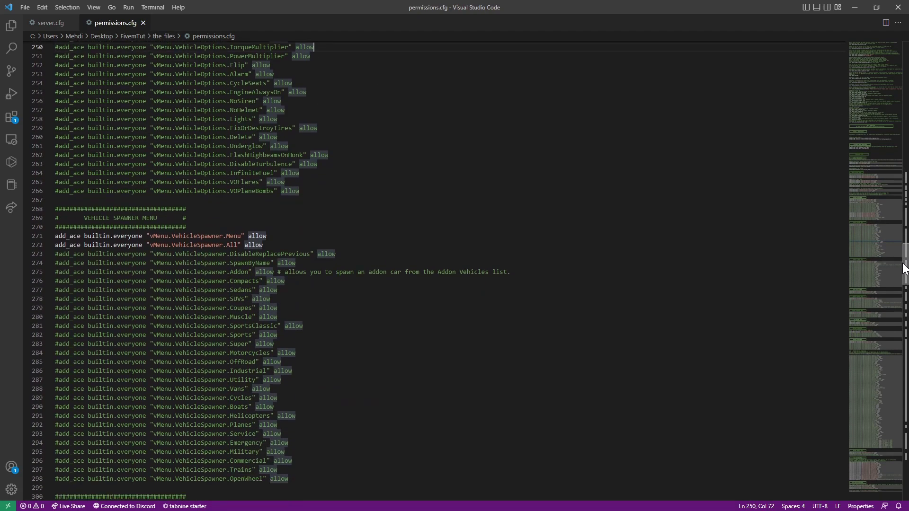
scroll(901, 272, down, 6)
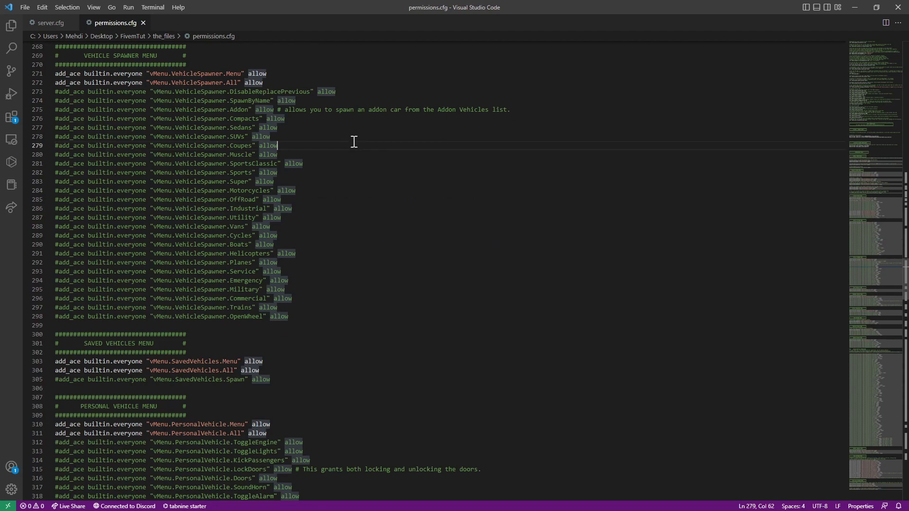
click(283, 83)
scroll(905, 269, up, 1)
click(314, 96)
click(284, 173)
click(364, 207)
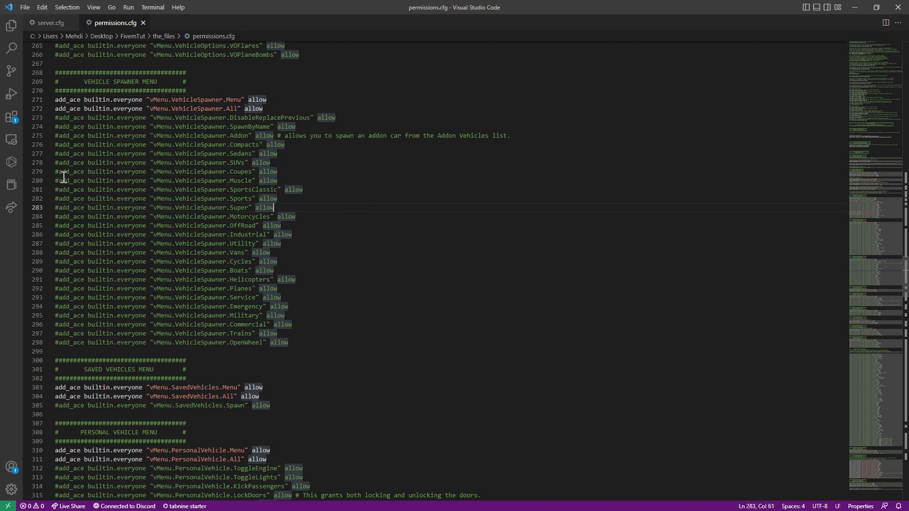
click(313, 177)
Try commenting out the everyone permissions vMenu.VehicleSpawner.Menu and vMenu.VehicleSpawner.All, then restore both lines
click(58, 99)
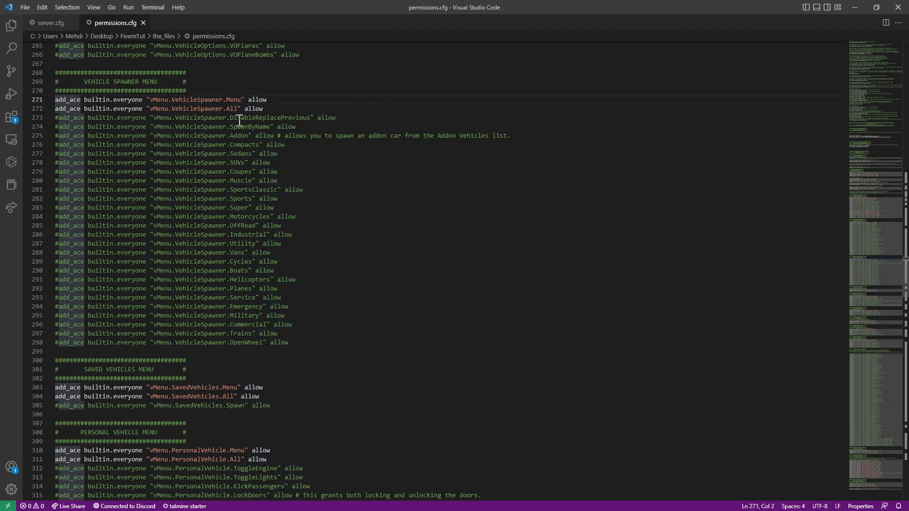
key(ctrl+alt+Down)
text(#)
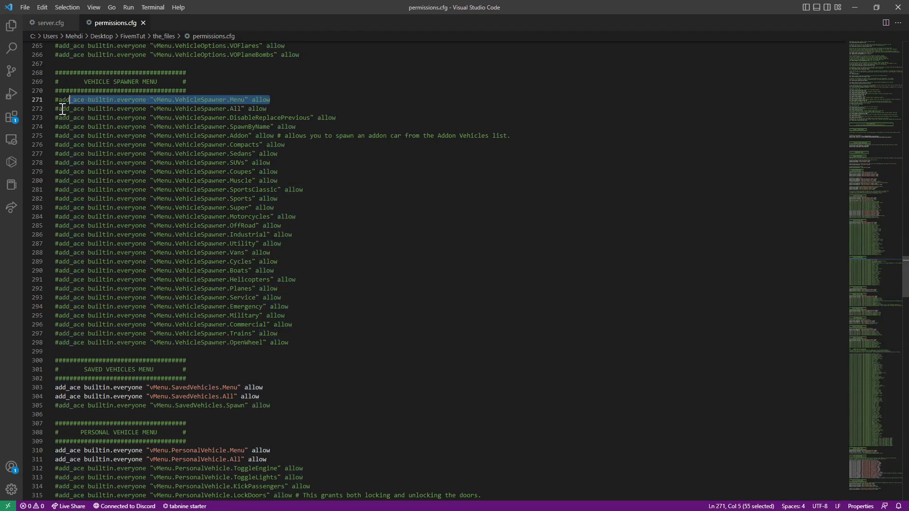
key(BackSpace)
drag(308, 100, 45, 98)
click(279, 109)
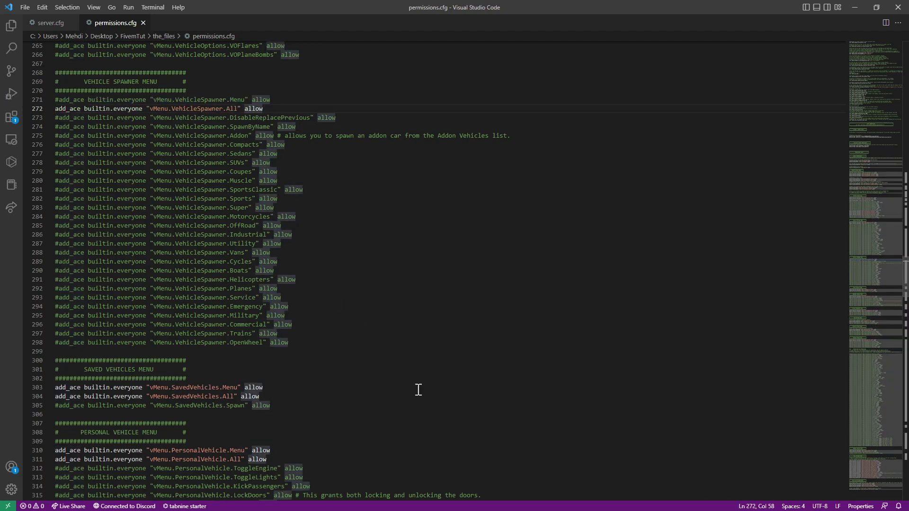
click(59, 100)
key(BackSpace)
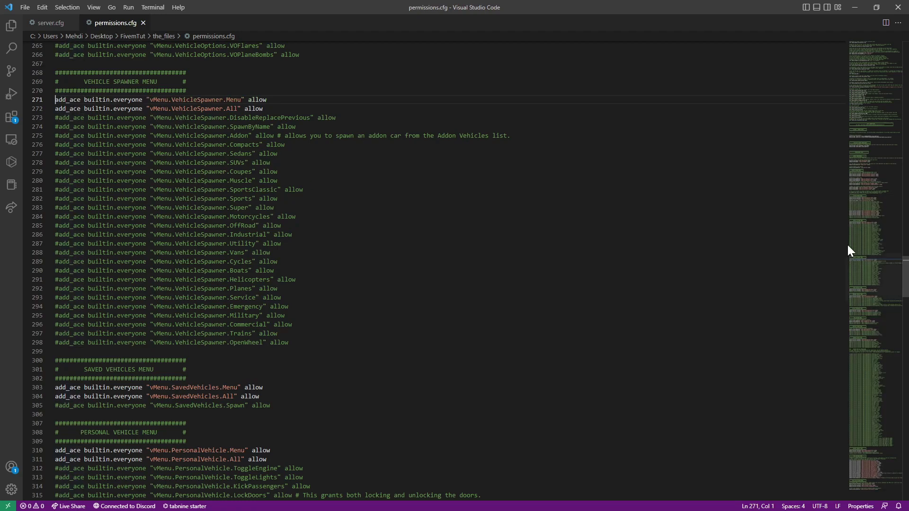
Try uncommenting the everyone permission vMenu.PersonalVehicle.ToggleEngine, then comment it out again with a leading #
scroll(904, 280, down, 4)
scroll(904, 284, down, 6)
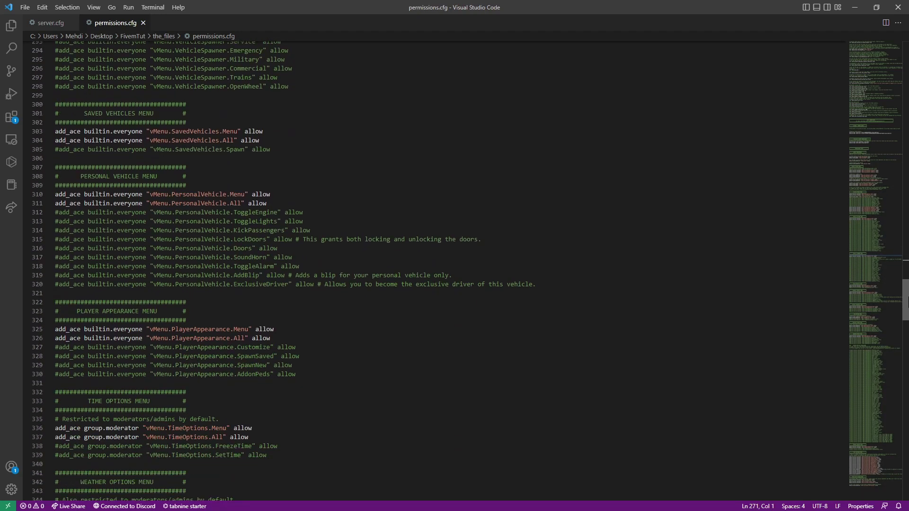
scroll(454, 269, down, 1)
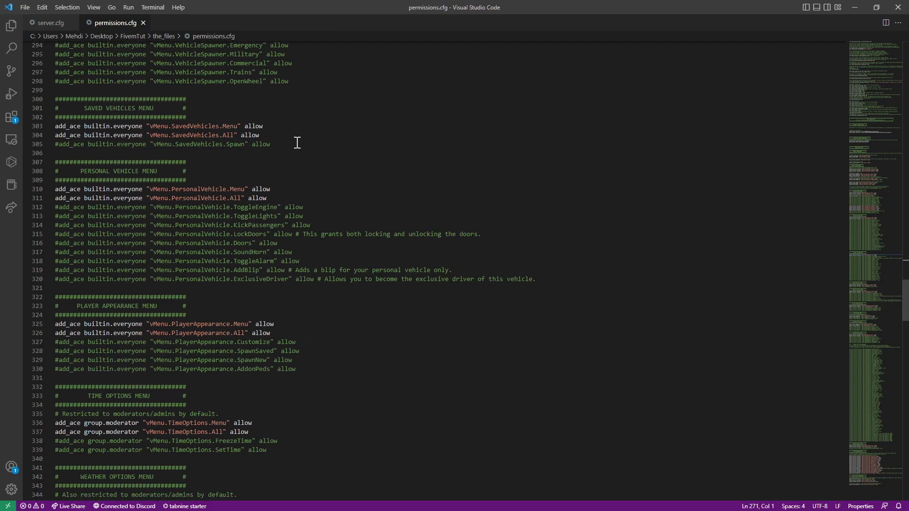
click(284, 207)
click(70, 208)
key(Left)
key(Left)
key(BackSpace)
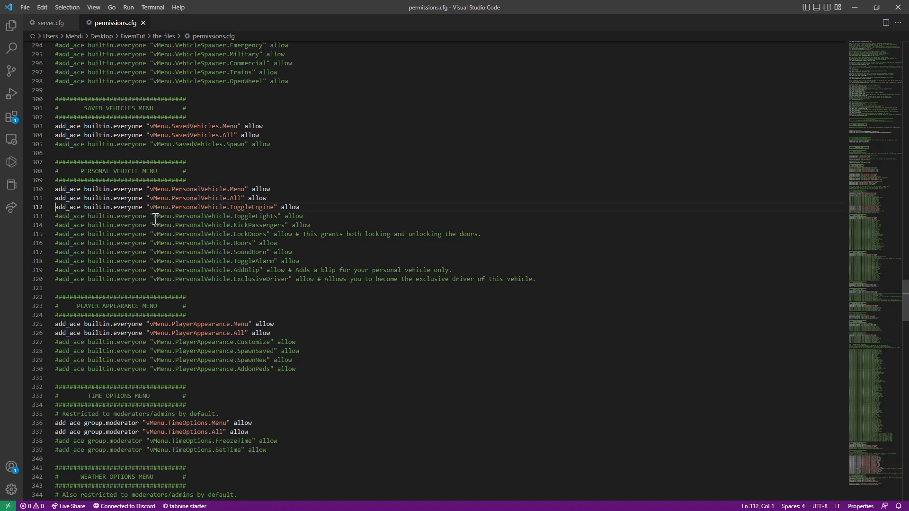
text(#)
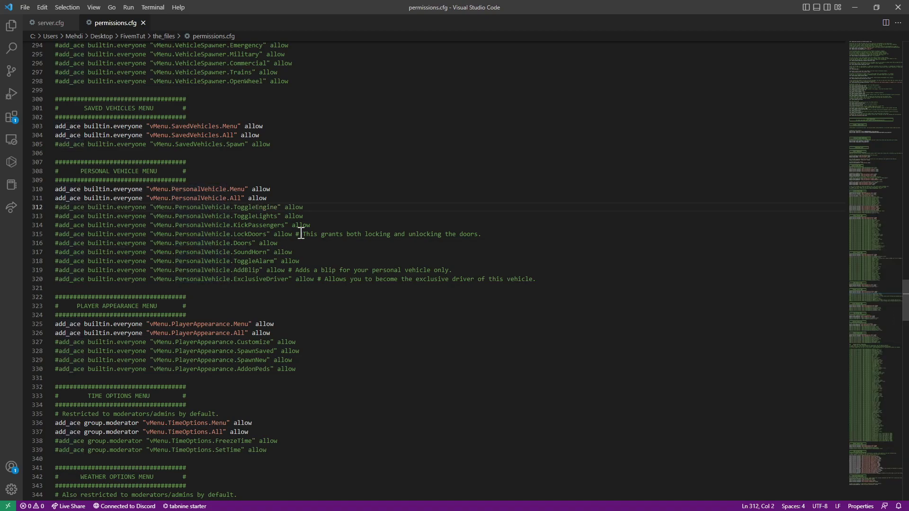
Delete the voice chat permissions section that follows the misc settings menu at the end of the file
scroll(323, 248, down, 7)
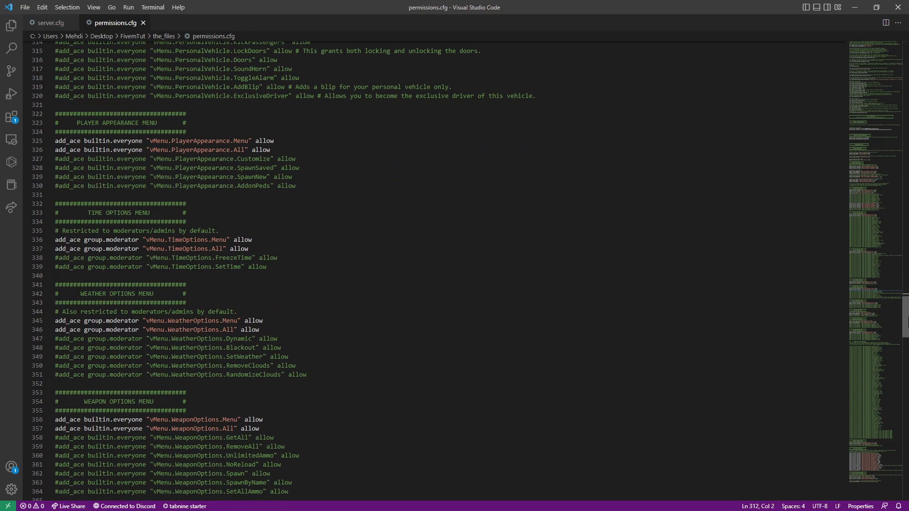
drag(904, 322, 906, 457)
click(101, 284)
drag(77, 285, 161, 285)
click(189, 285)
drag(283, 366, 54, 276)
key(BackSpace)
key(BackSpace)
key(BackSpace)
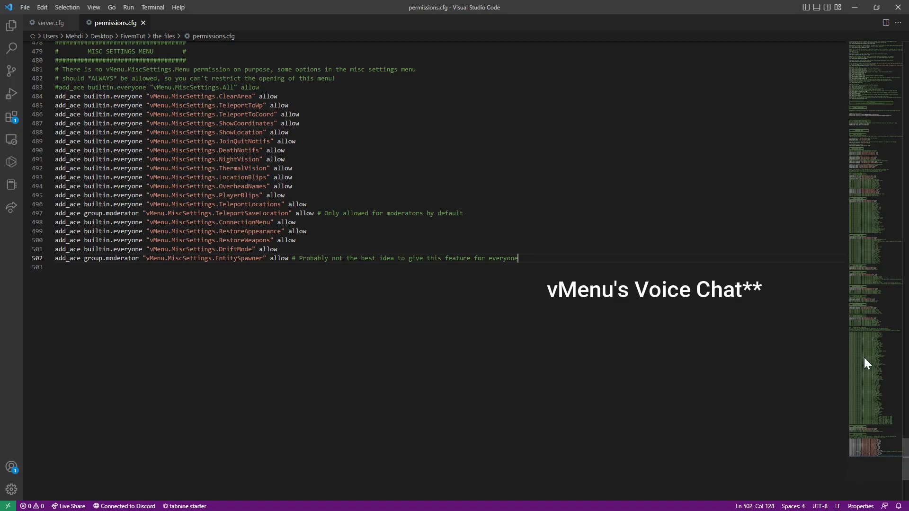
Examine the misc settings menu permissions, including vMenu.MiscSettings.All, ClearArea, the teleport options and ConnectionMenu
mouse_move(875, 447)
mouse_down()
mouse_move(893, 42)
mouse_move(897, 307)
mouse_move(876, 449)
mouse_up()
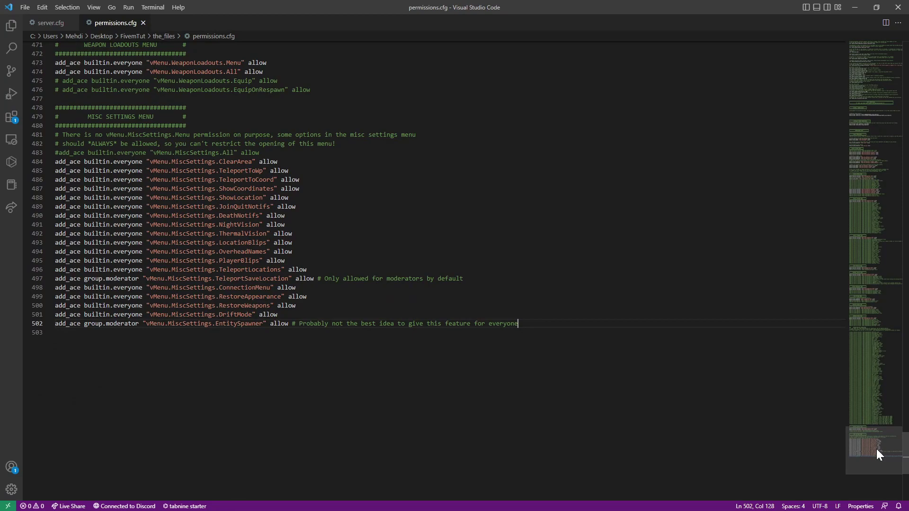
click(239, 206)
click(237, 197)
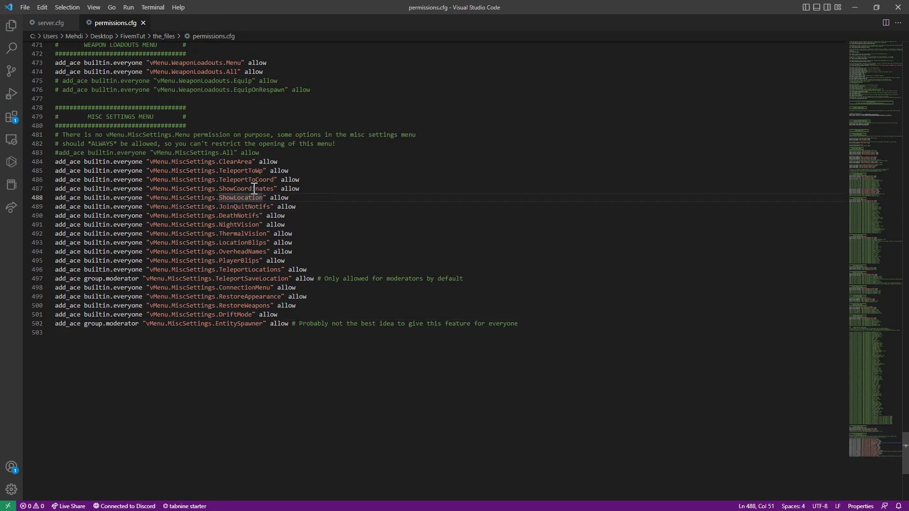
click(255, 188)
click(232, 171)
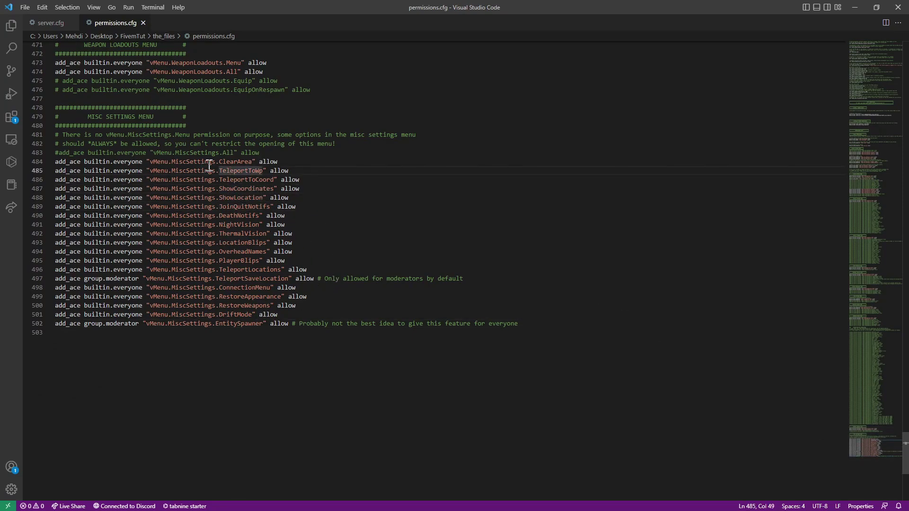
click(237, 161)
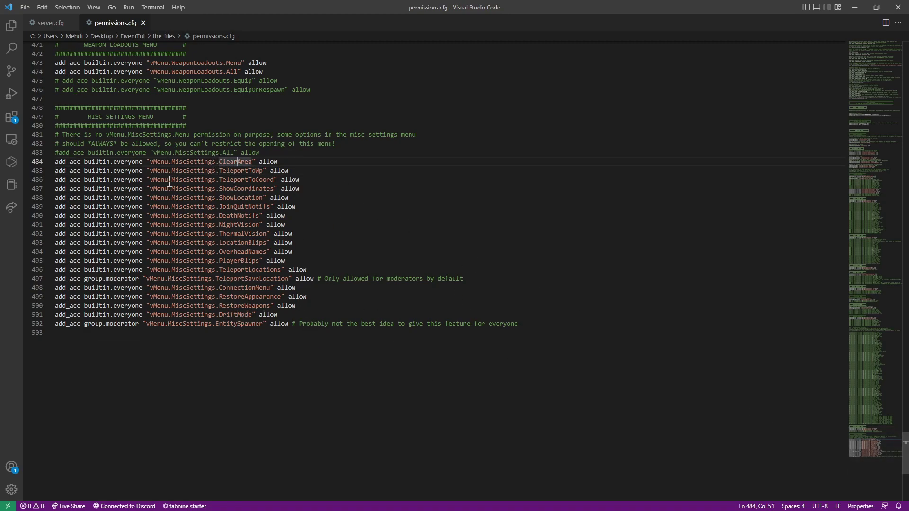
click(58, 154)
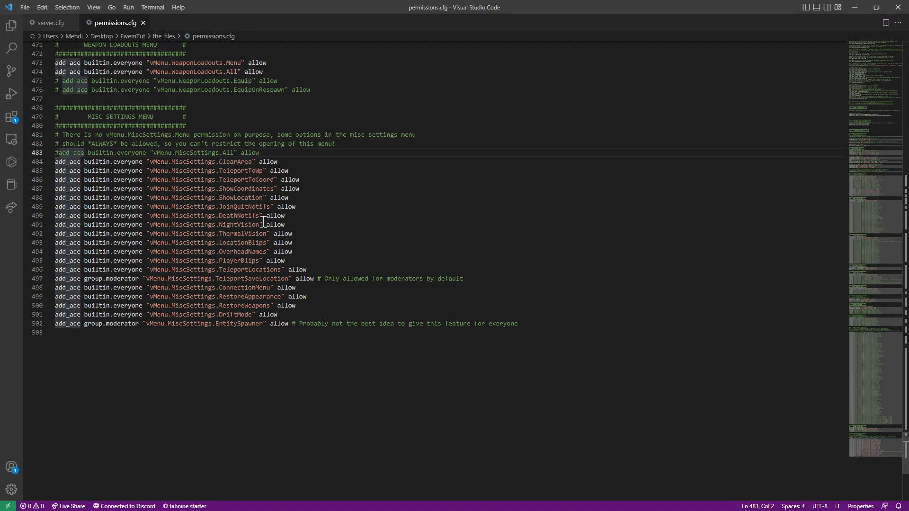
key(Down)
key(Up)
key(Down)
key(Up)
key(Down)
key(Up)
key(Up)
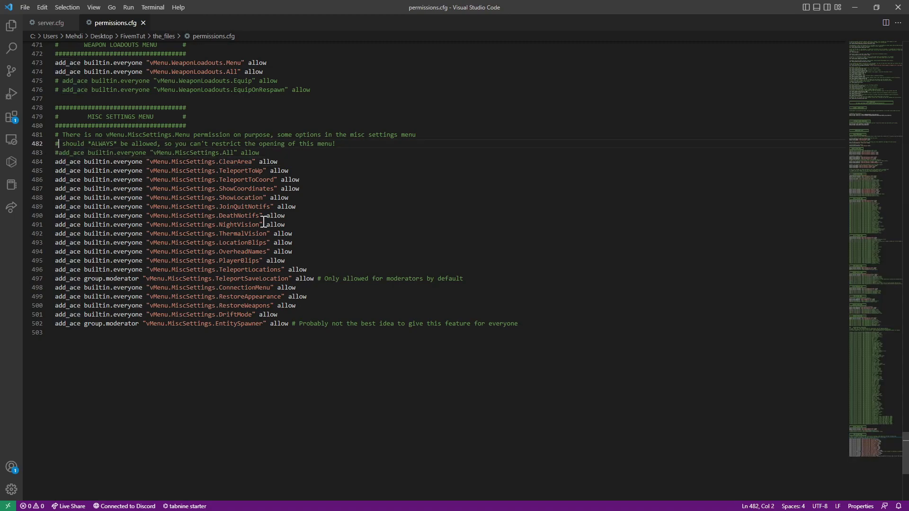
key(Down)
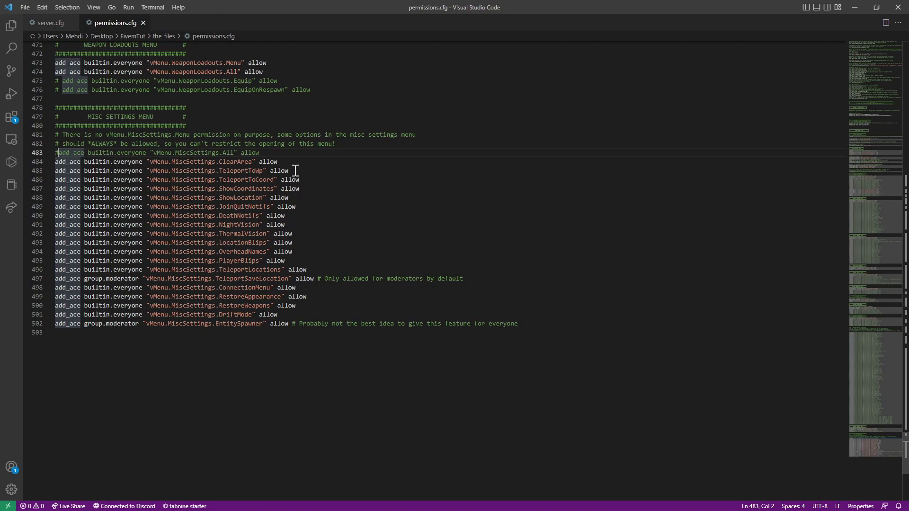
click(235, 290)
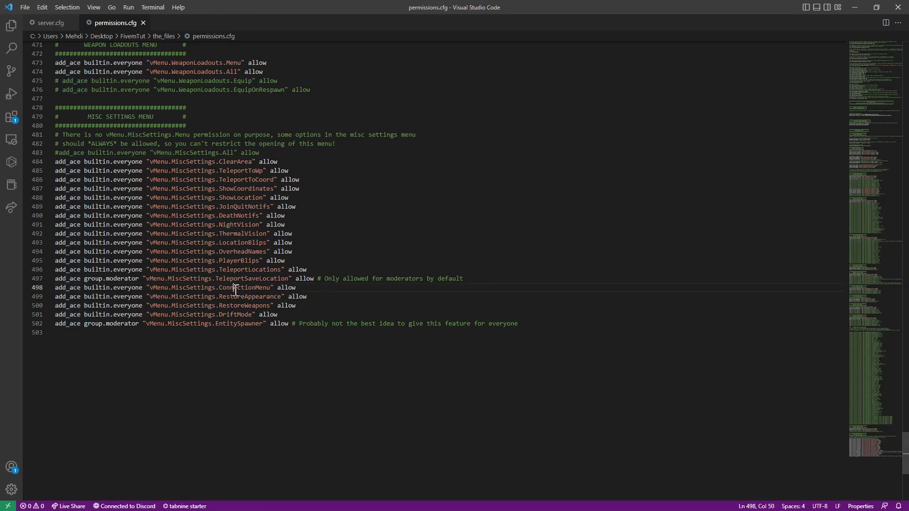